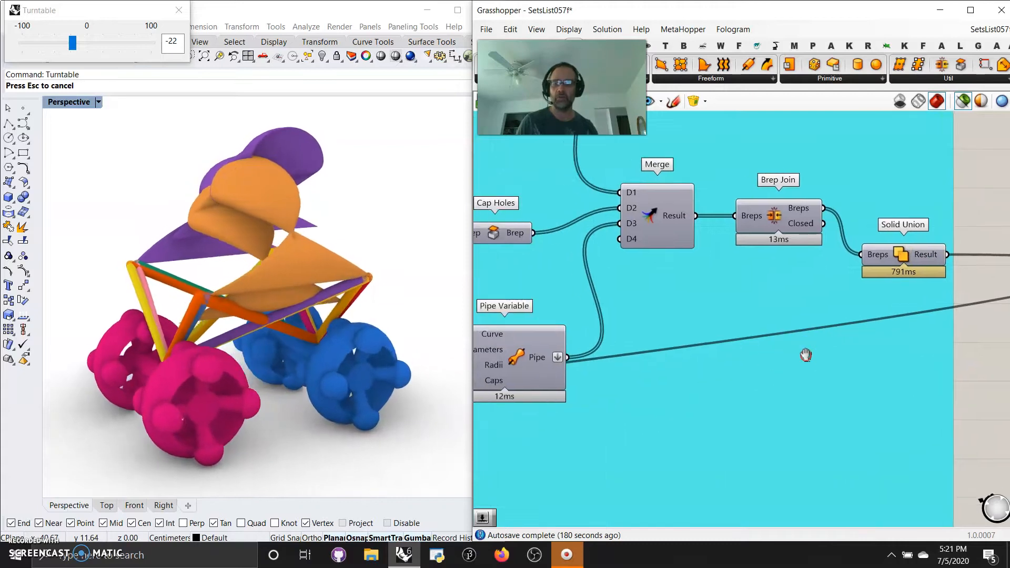
Examine the Solid Union fed by the Brep Join and highlight its geometry in the model.
right_click(919, 259)
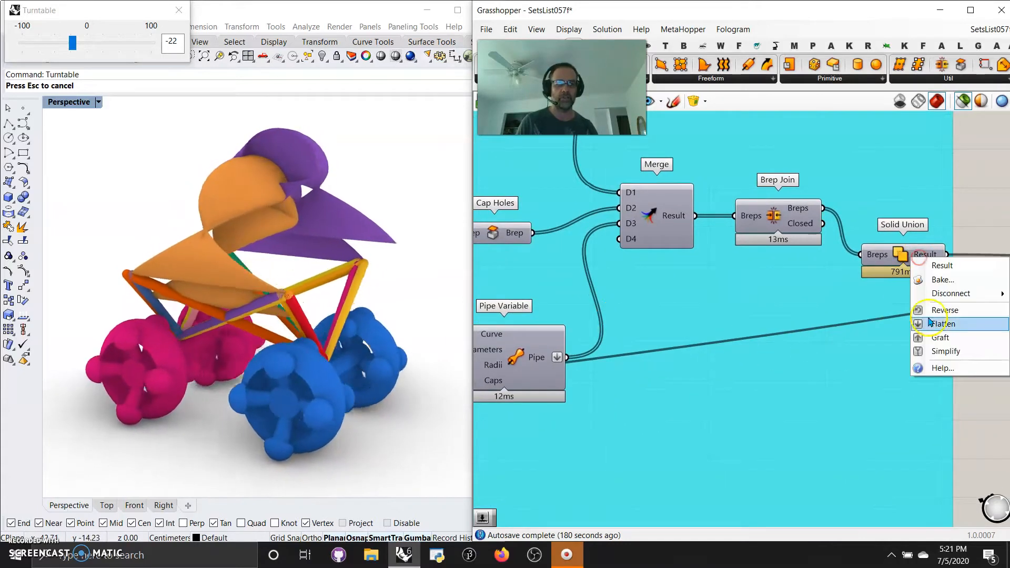
left_click(908, 253)
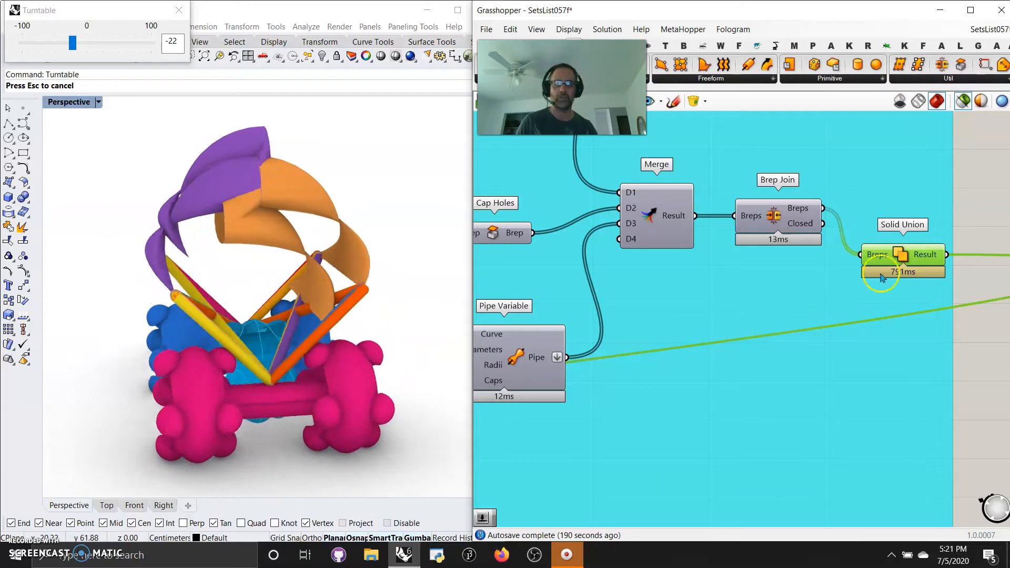
right_click(914, 256)
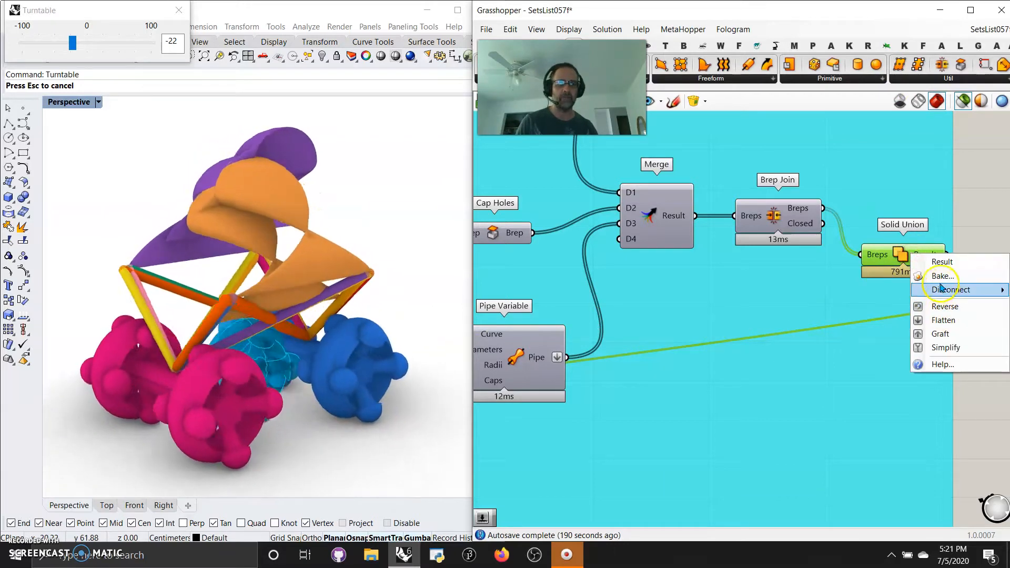
left_click(976, 225)
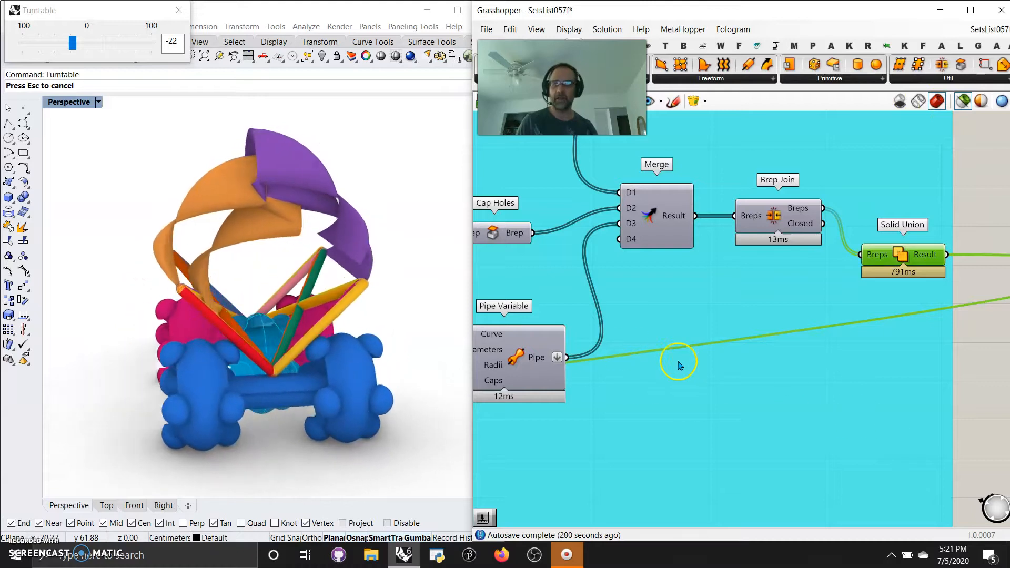
left_click(913, 268)
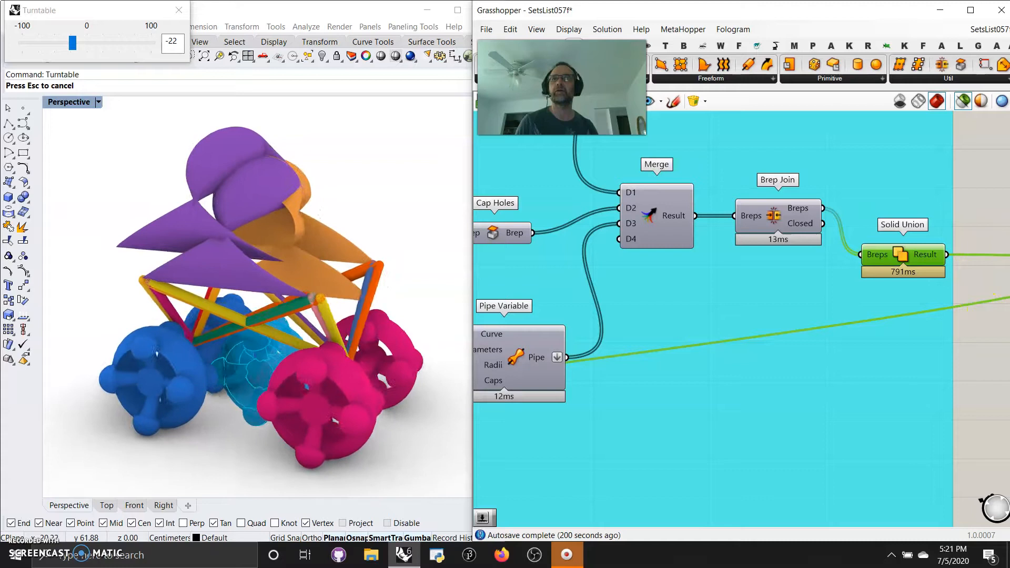
left_click(982, 337)
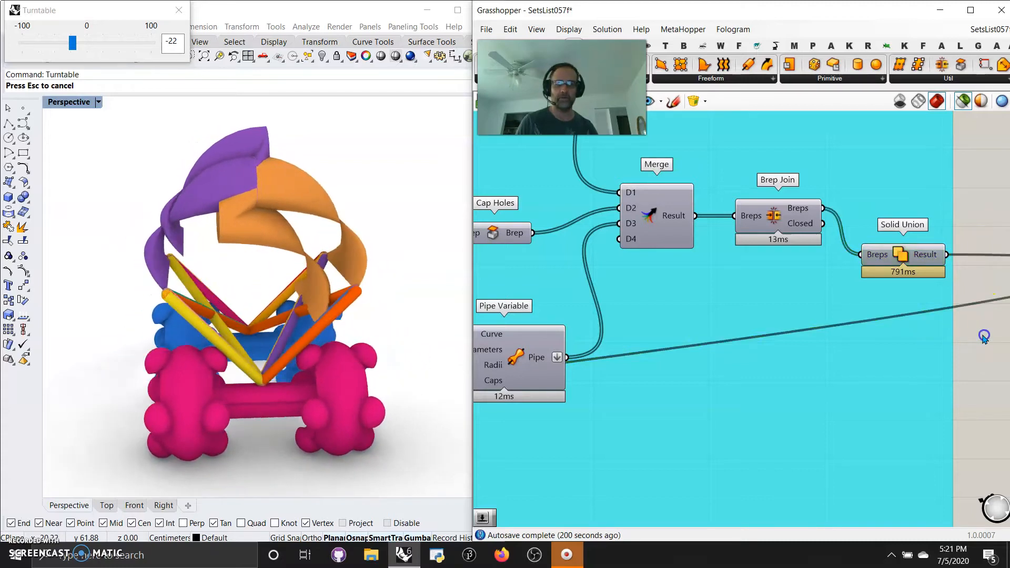
Trace the wheel group from its Brep input through Orient and Mirror, and highlight the final Solid Union's geometry.
right_click_drag(919, 412, 913, 367)
scroll(810, 373, "down", 6)
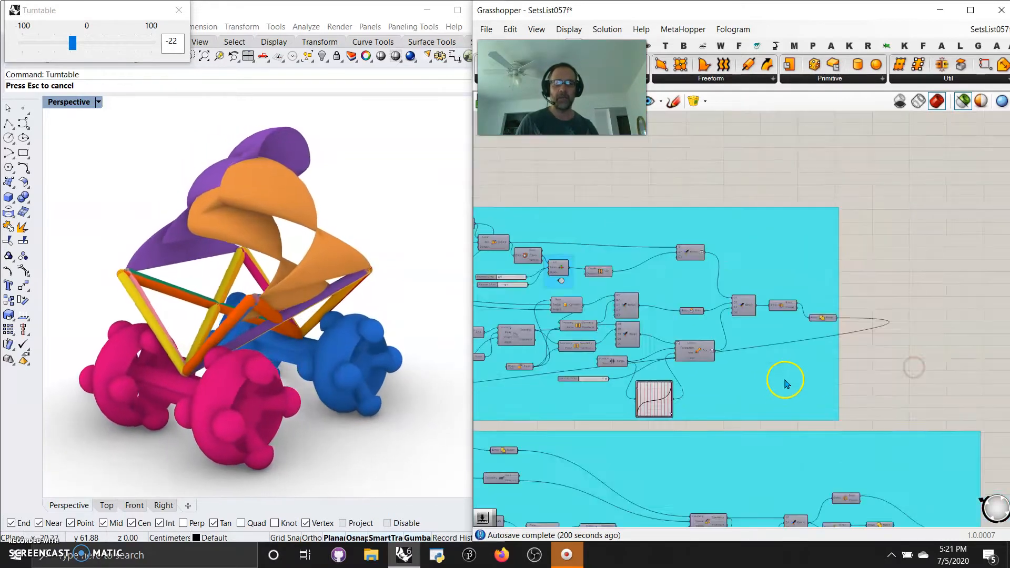
scroll(620, 346, "up", 6)
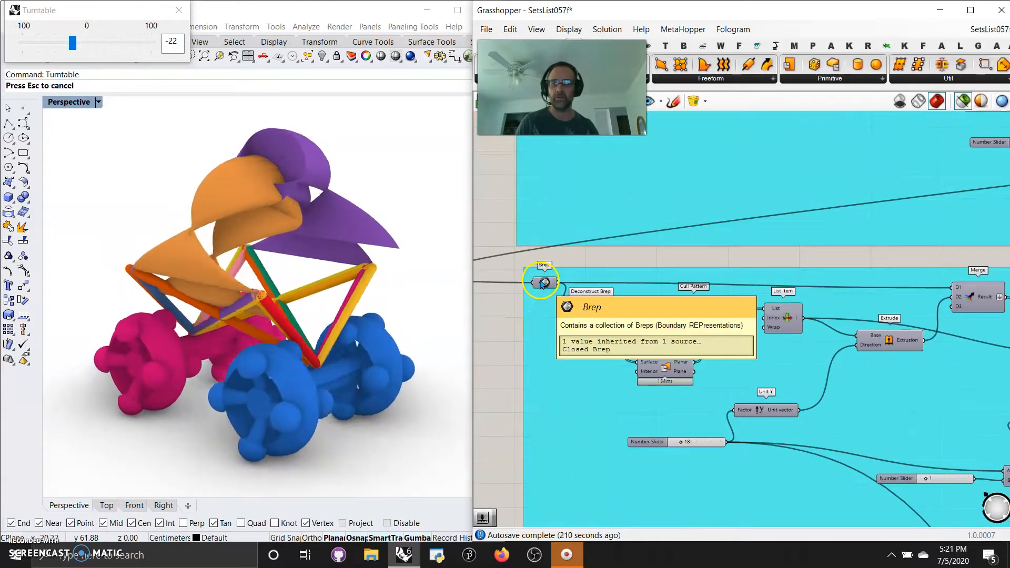
right_click_drag(773, 412, 573, 322)
right_click_drag(863, 334, 609, 278)
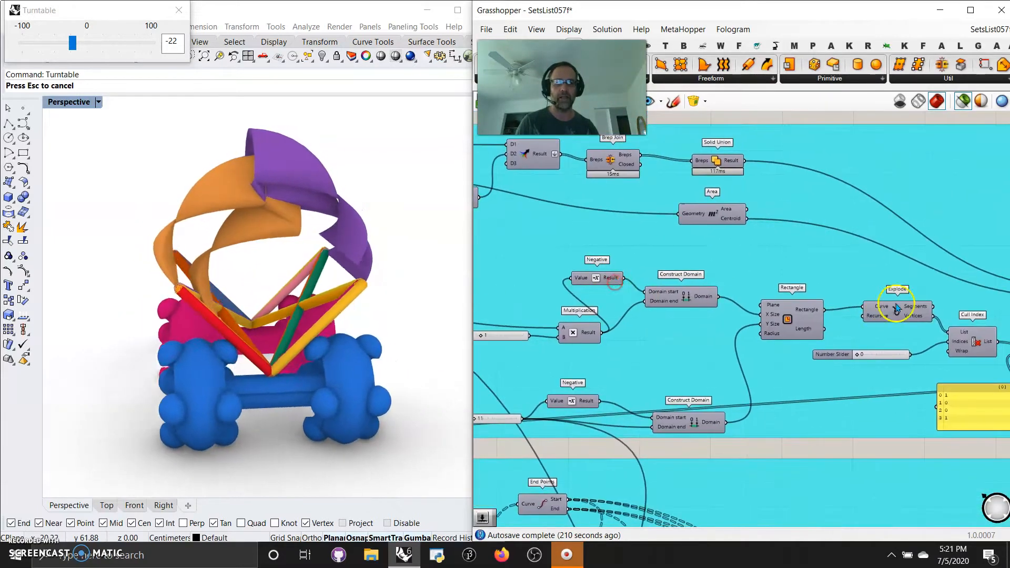
right_click_drag(894, 308, 645, 239)
right_click_drag(870, 286, 584, 339)
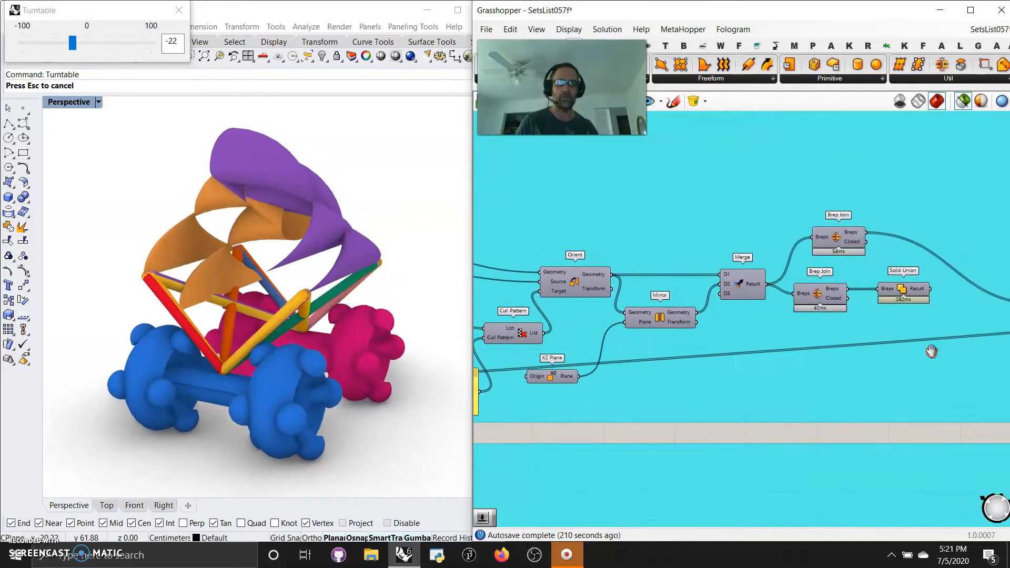
right_click_drag(928, 353, 681, 338)
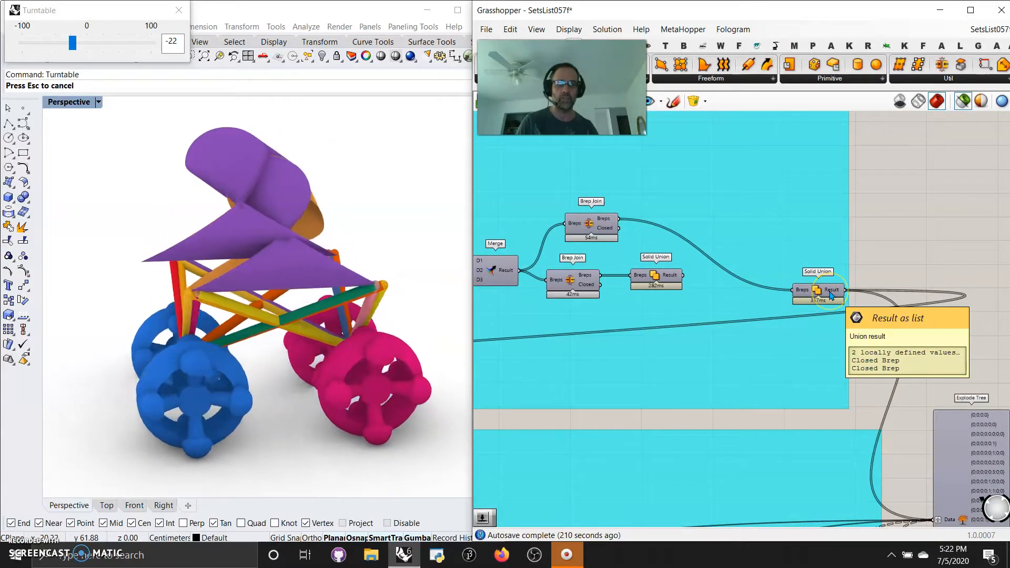
left_click(830, 293)
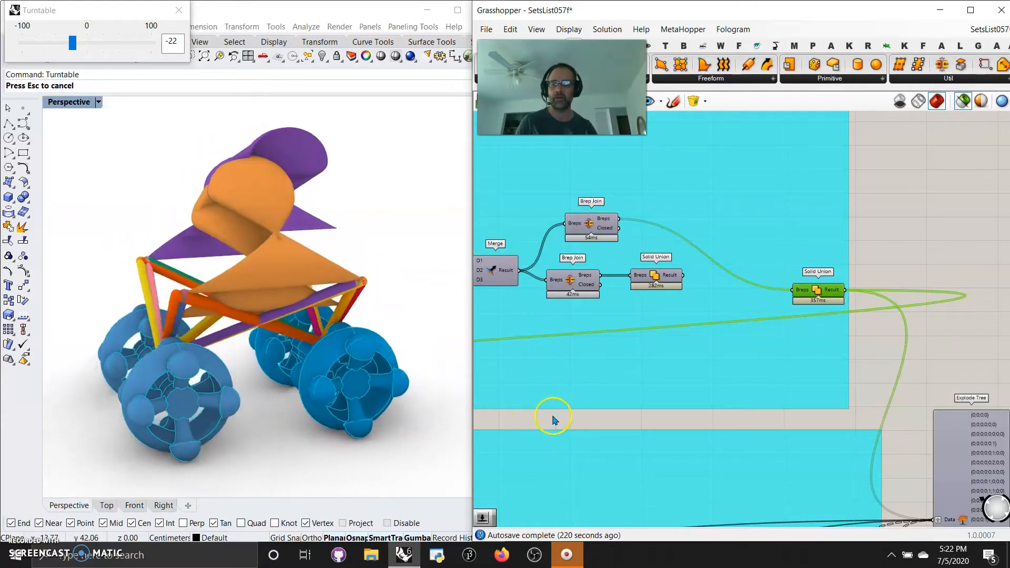
Examine the start of the group below the wheels, where Is Planar and Cull Pattern filter the deconstructed Brep's faces.
right_click_drag(548, 417, 744, 352)
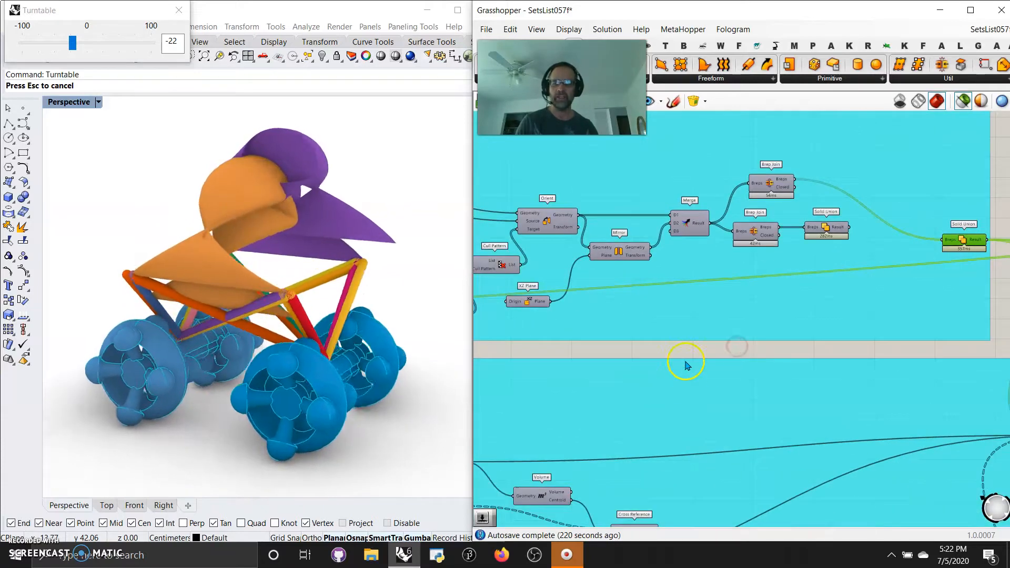
scroll(642, 368, "down", 5)
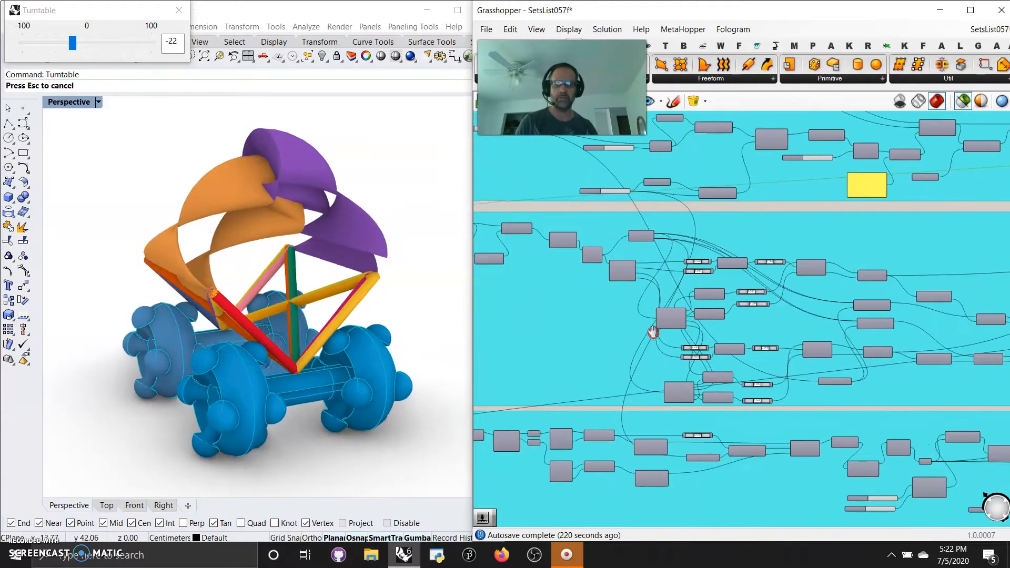
scroll(605, 354, "up", 3)
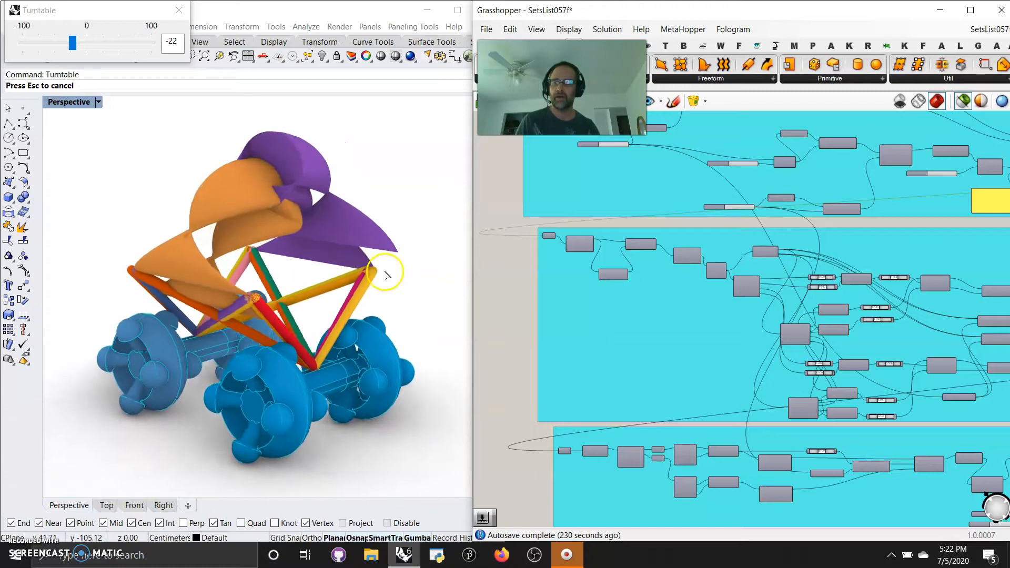
right_click_drag(514, 354, 476, 330)
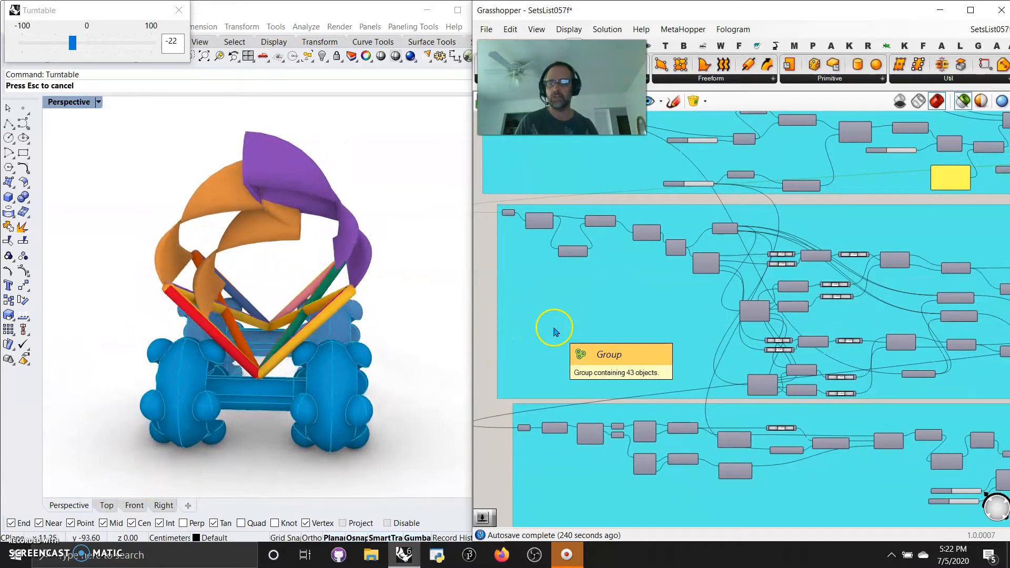
right_click_drag(596, 341, 882, 454)
scroll(568, 319, "down", 1)
scroll(578, 318, "up", 6)
right_click_drag(695, 351, 726, 388)
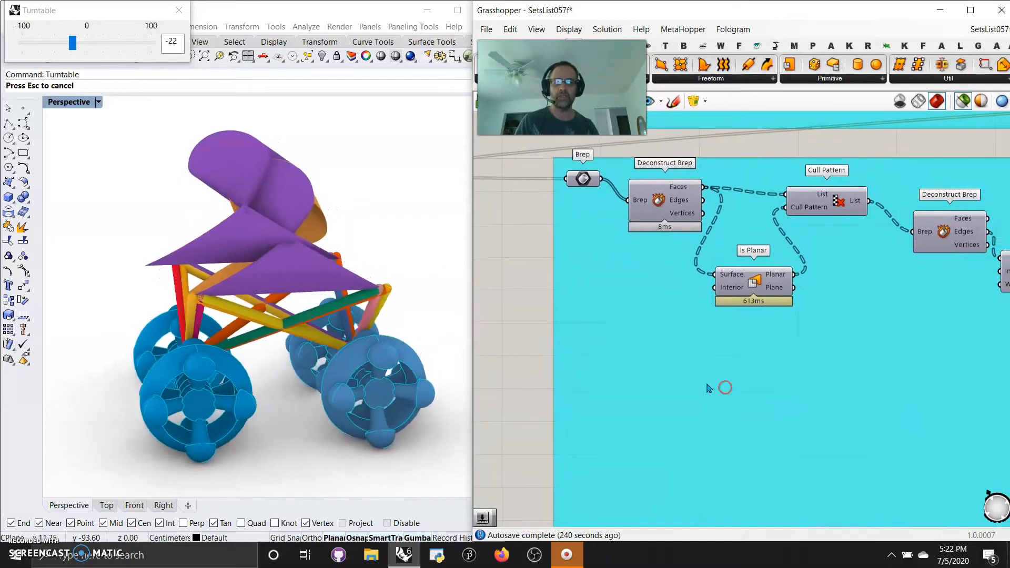
scroll(709, 387, "down", 1)
right_click_drag(798, 407, 724, 391)
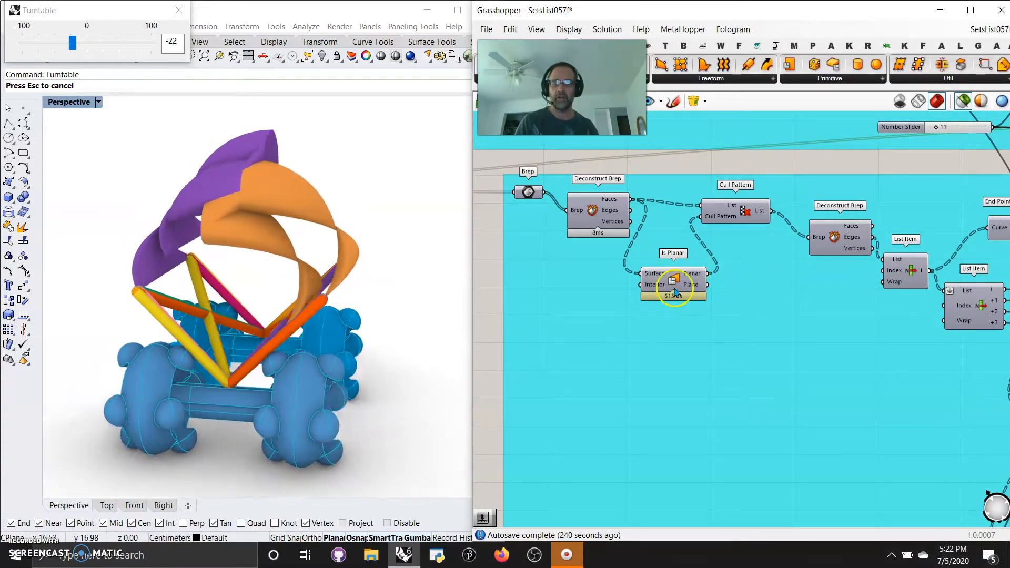
right_click_drag(868, 378, 653, 351)
scroll(694, 359, "down", 6)
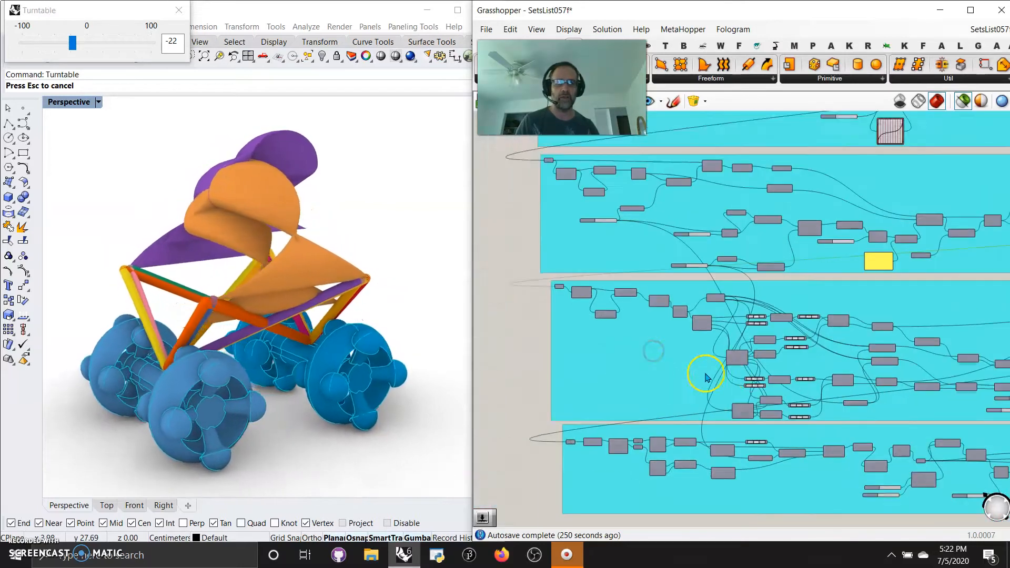
Trace the frame group to its end and highlight the Solid Union of the pipes in the model.
right_click_drag(727, 375, 601, 334)
scroll(730, 327, "up", 6)
right_click_drag(730, 320, 589, 323)
right_click_drag(843, 344, 723, 331)
right_click_drag(872, 356, 643, 335)
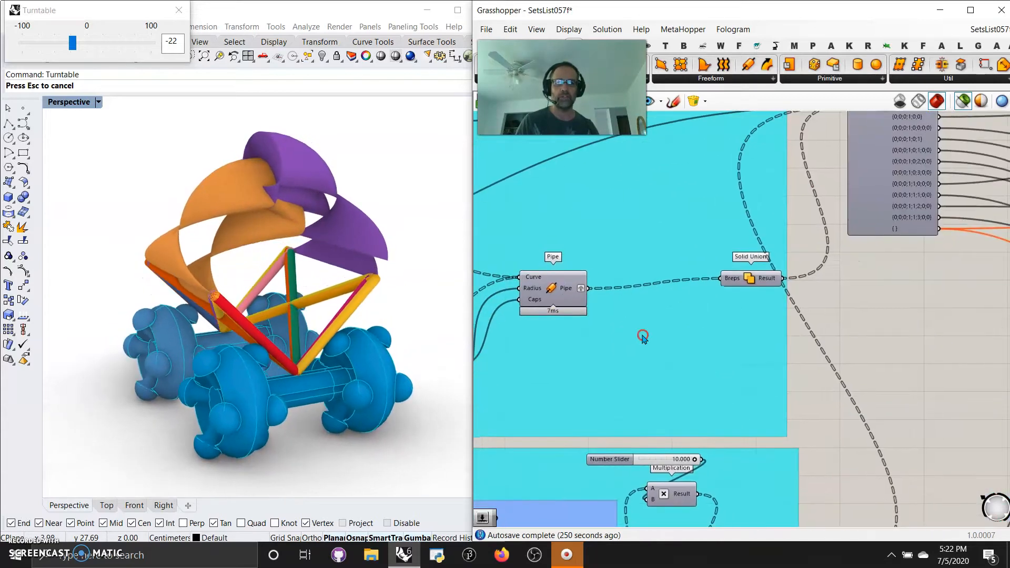
left_click(751, 279)
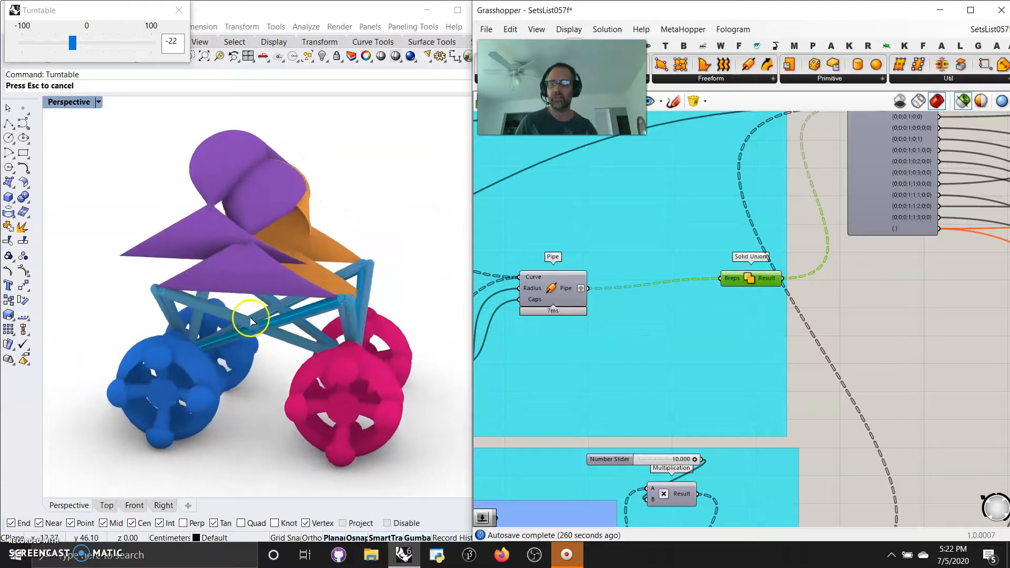
Trace the canopy group back to its start and highlight both Line components and the upper Divide Curve in the model.
right_click_drag(789, 410, 891, 240)
right_click_drag(595, 302, 735, 266)
right_click_drag(655, 292, 891, 229)
right_click_drag(556, 322, 840, 308)
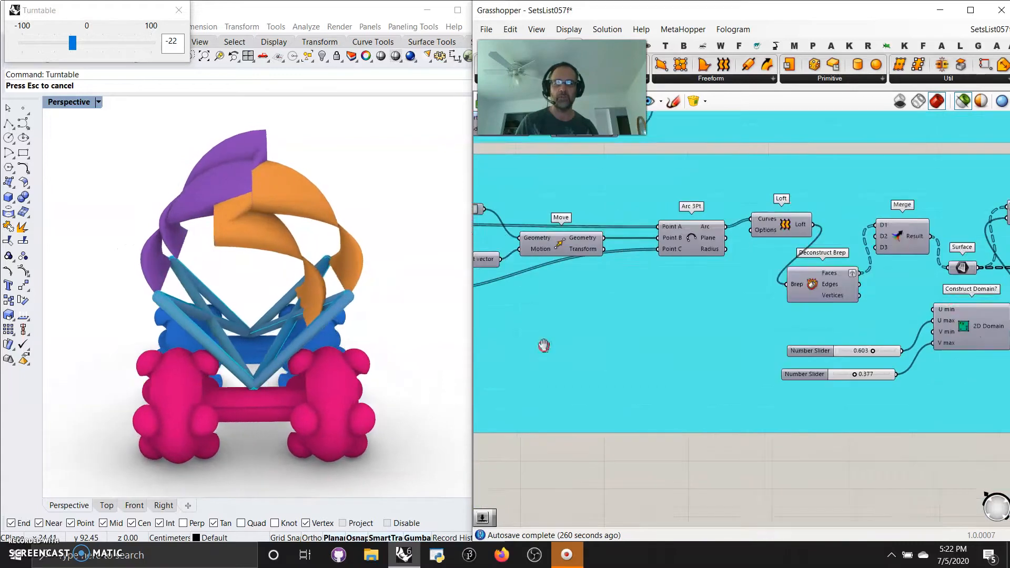
right_click_drag(541, 343, 879, 315)
mouse_move(568, 334)
right_mouse_down()
mouse_move(874, 368)
mouse_move(889, 347)
right_mouse_up()
right_click_drag(787, 311, 678, 312)
right_click_drag(812, 334, 670, 357)
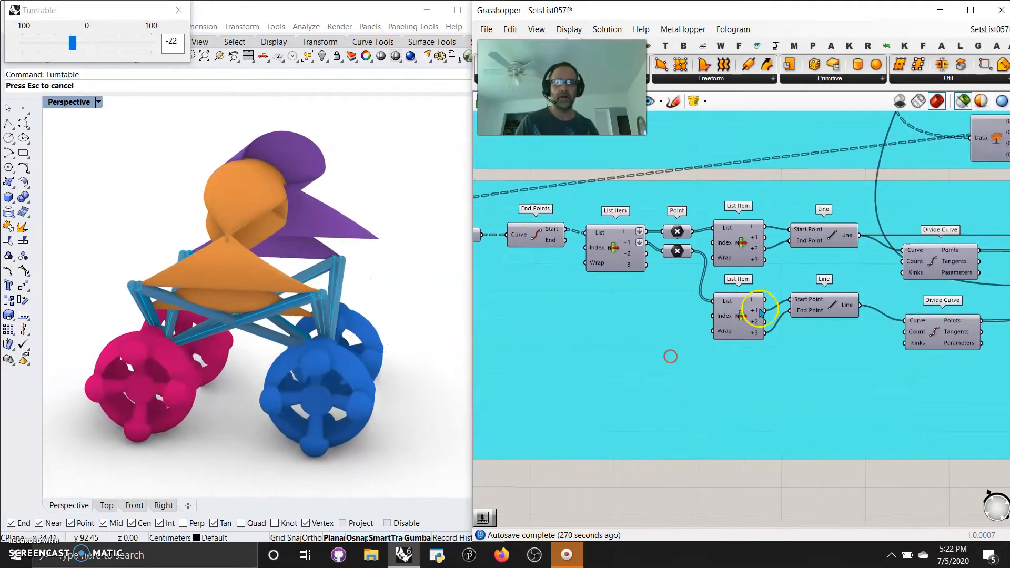
left_click(827, 313)
right_click_drag(867, 377, 684, 372)
left_click(754, 260)
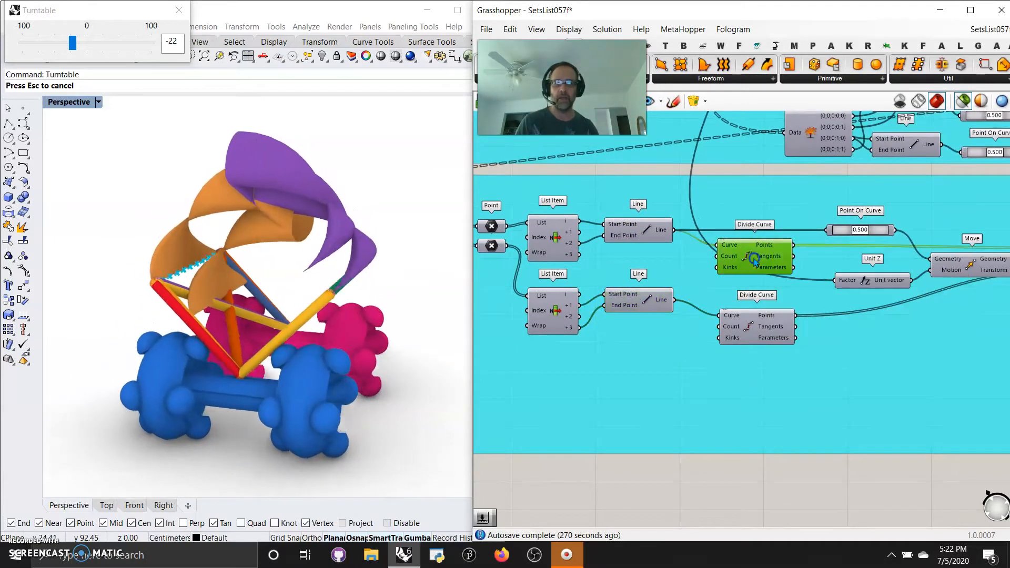
Highlight the outputs of the Move, Arc 3Pt and Loft components that form the canopy surfaces.
right_click_drag(863, 394, 629, 415)
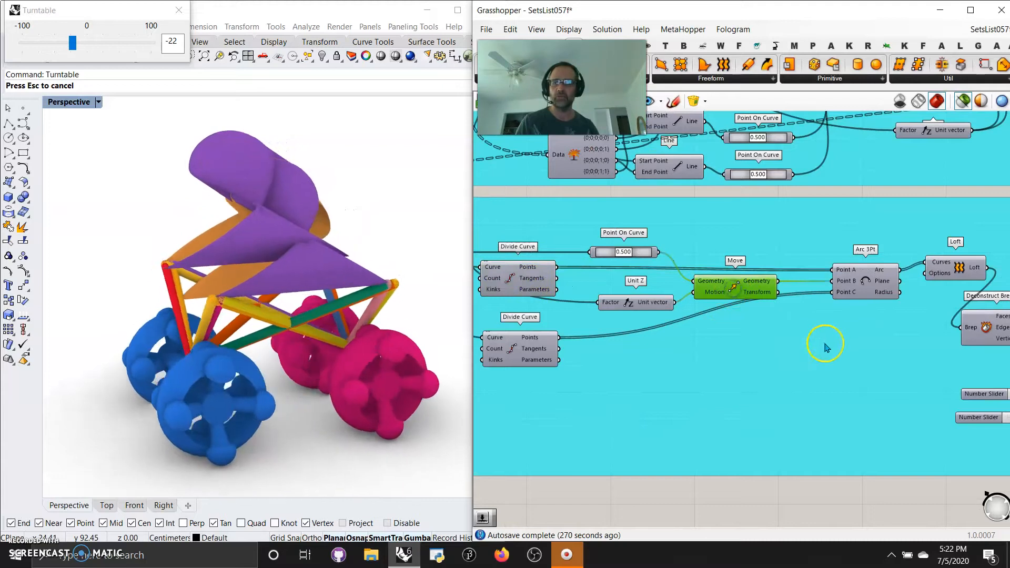
right_click_drag(818, 344, 725, 336)
left_click(759, 283)
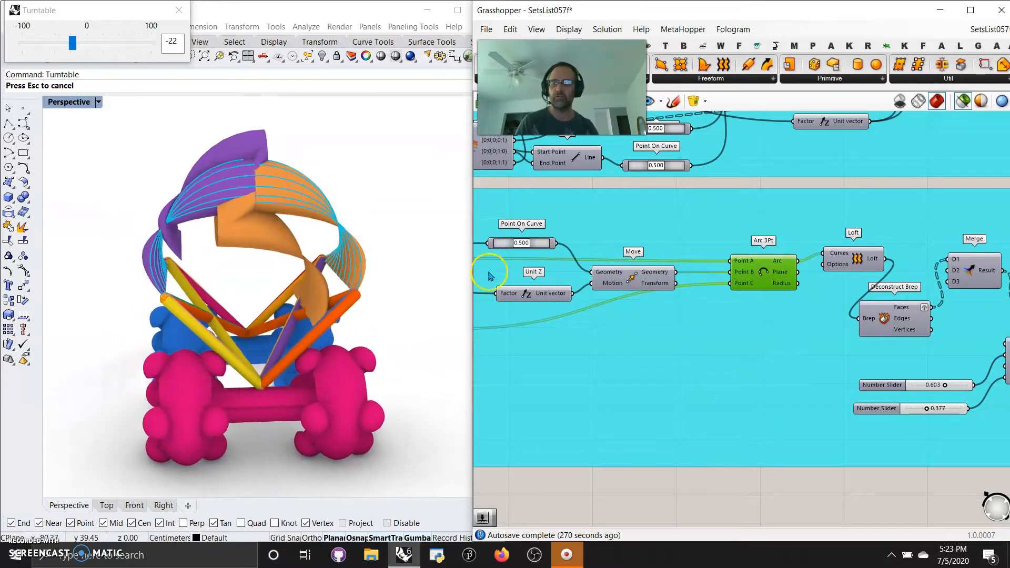
right_click_drag(817, 348, 708, 319)
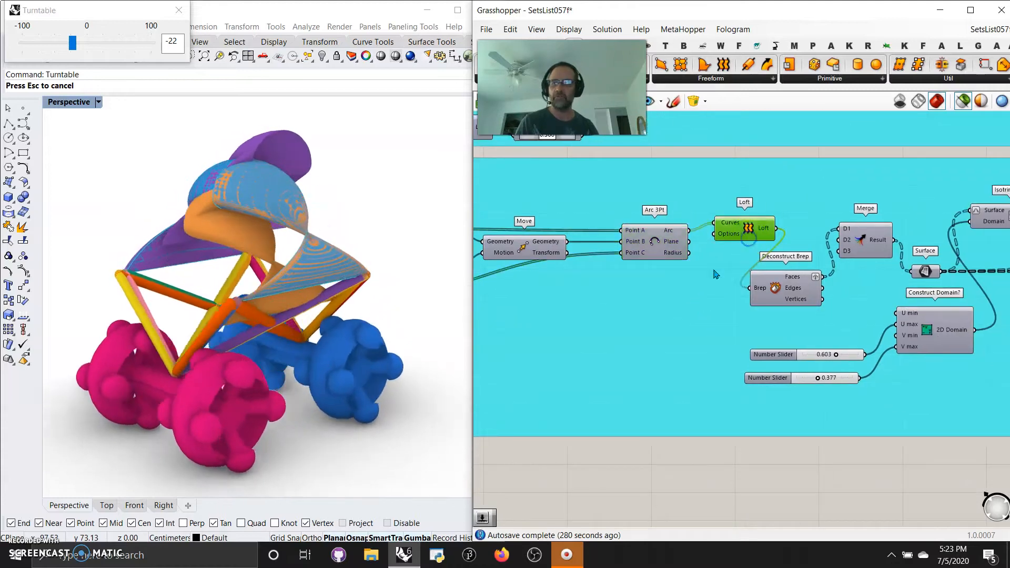
right_click_drag(850, 334, 660, 339)
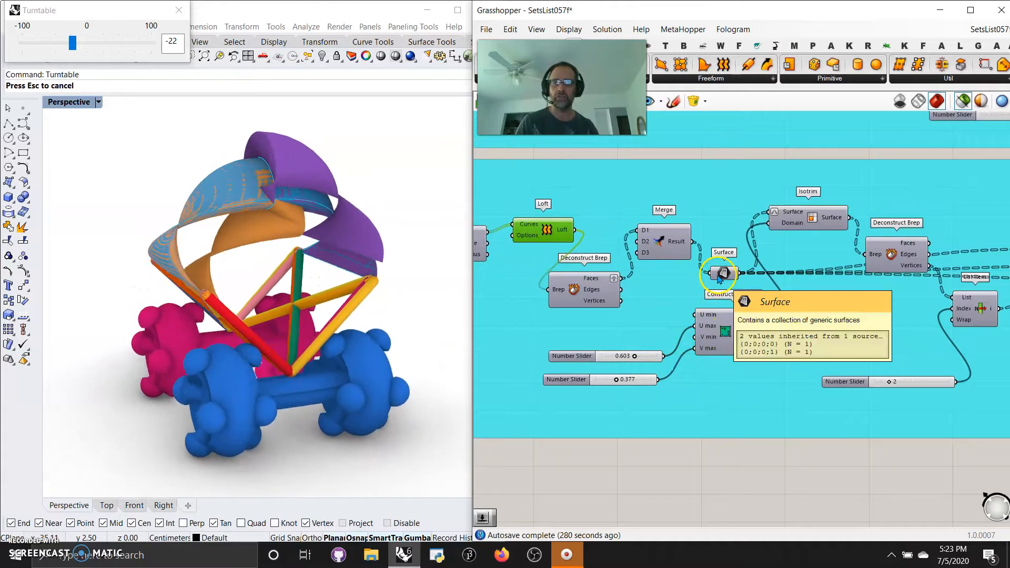
Show the ExtSrf entries in the library of saved definition snippets.
left_click(695, 102)
mouse_move(735, 184)
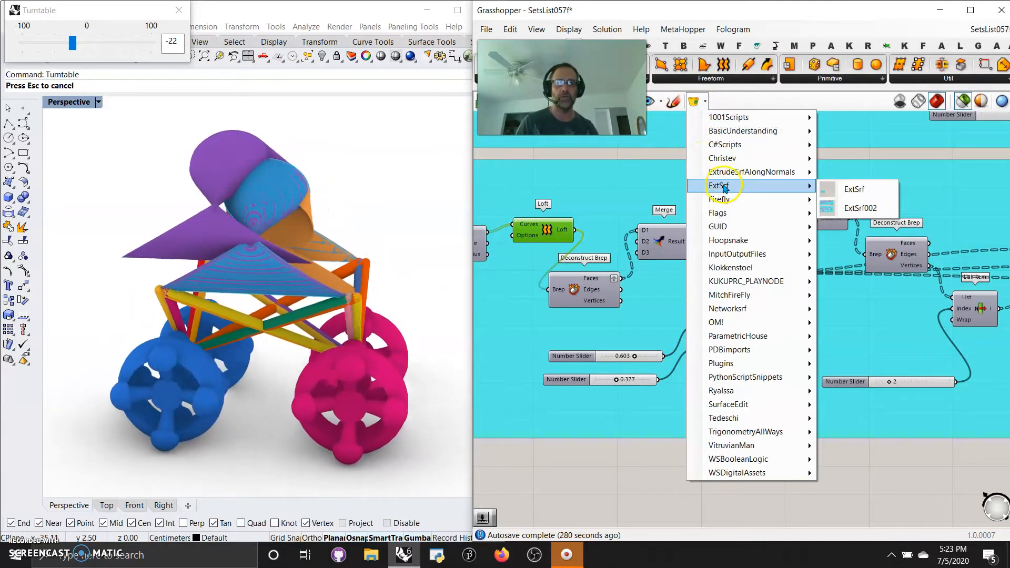
right_click_drag(897, 332, 857, 314)
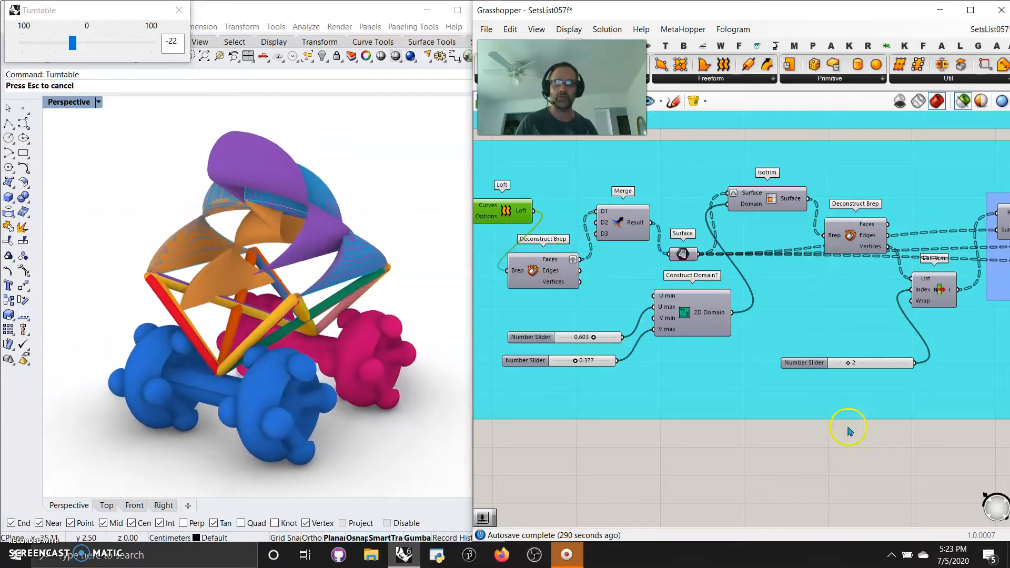
Examine the surface extrusion chain from Merge through Isotrim, Surface Closest Point and Evaluate Surface to the Extrude component.
right_click_drag(848, 427, 633, 392)
right_click_drag(896, 425, 625, 409)
mouse_move(509, 336)
right_mouse_down()
mouse_move(750, 357)
mouse_move(899, 442)
right_mouse_up()
scroll(816, 408, "down", 3)
right_click_drag(800, 466, 782, 417)
scroll(660, 361, "up", 3)
right_click_drag(566, 292, 697, 317)
right_click_drag(585, 293, 671, 305)
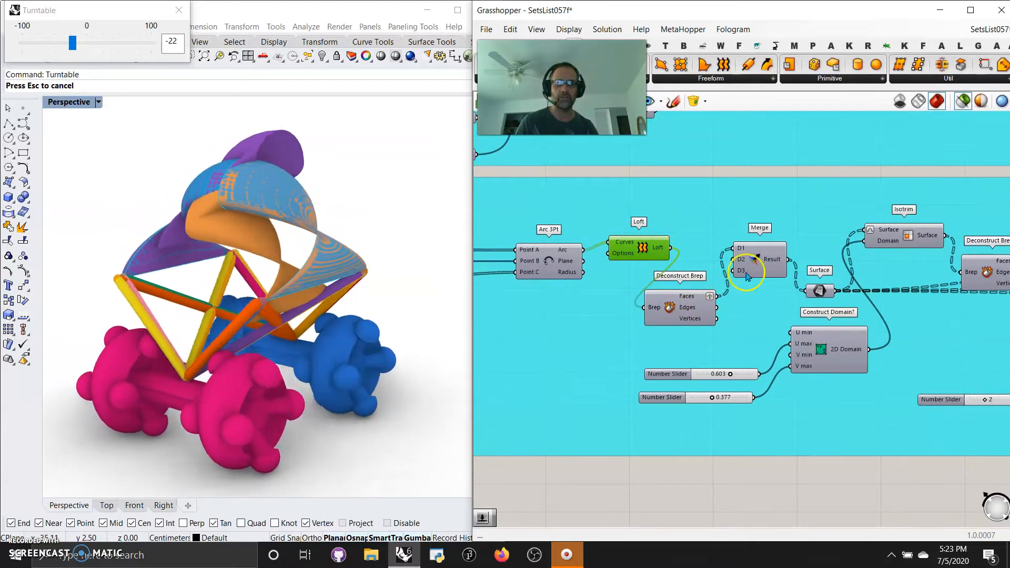
right_click_drag(835, 300, 615, 282)
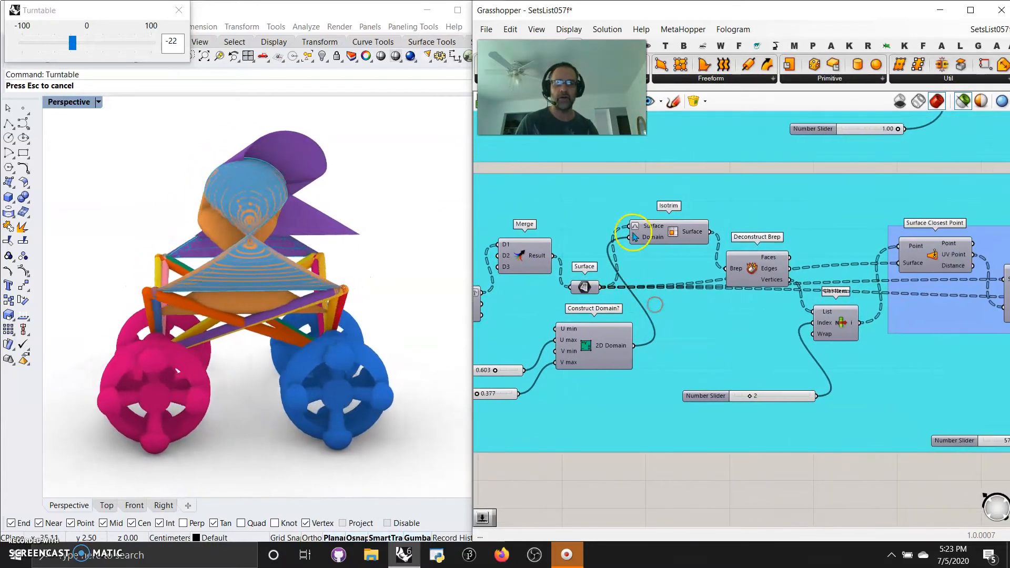
right_click_drag(733, 337, 675, 328)
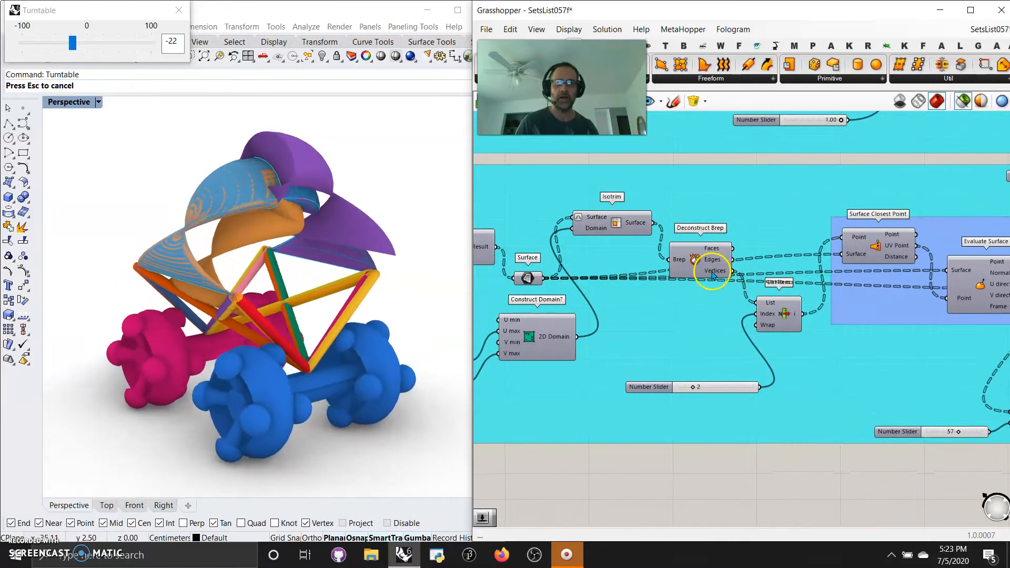
right_click_drag(931, 385, 707, 380)
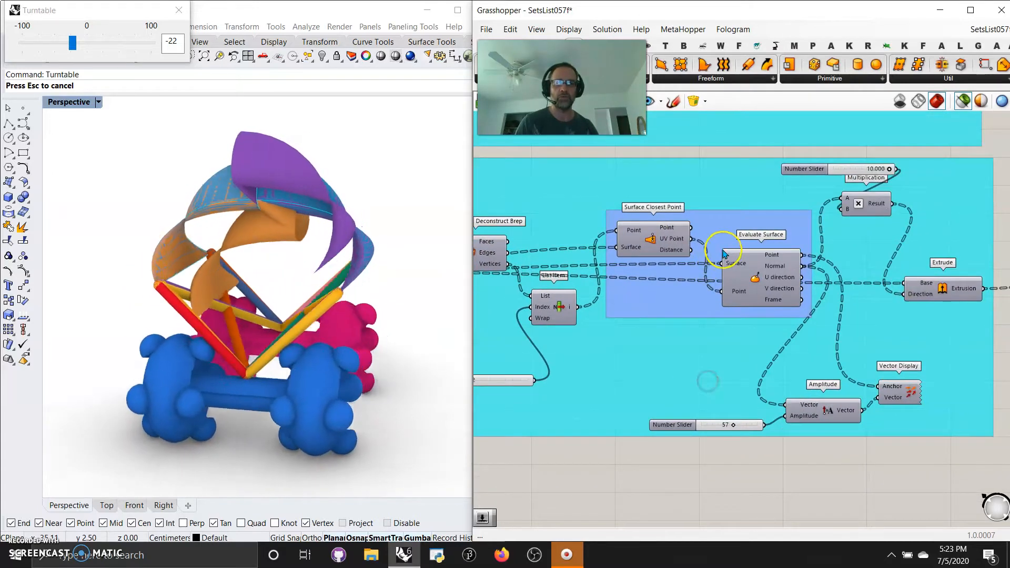
right_click_drag(785, 375, 687, 327)
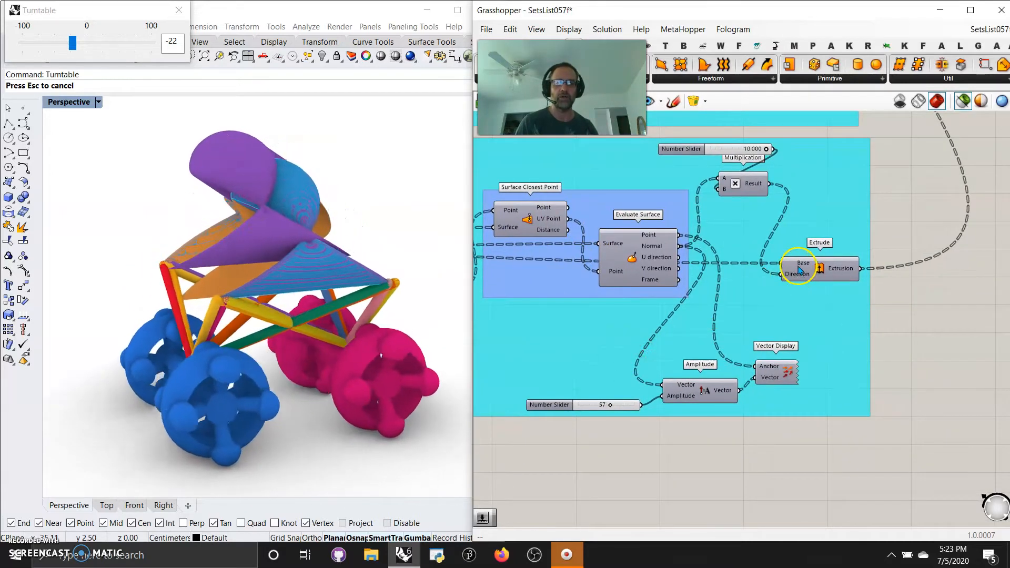
Select the three final geometry components that end the lower groups and feed the color previews, and try to bake them.
scroll(777, 367, "down", 5)
right_click_drag(780, 261, 704, 363)
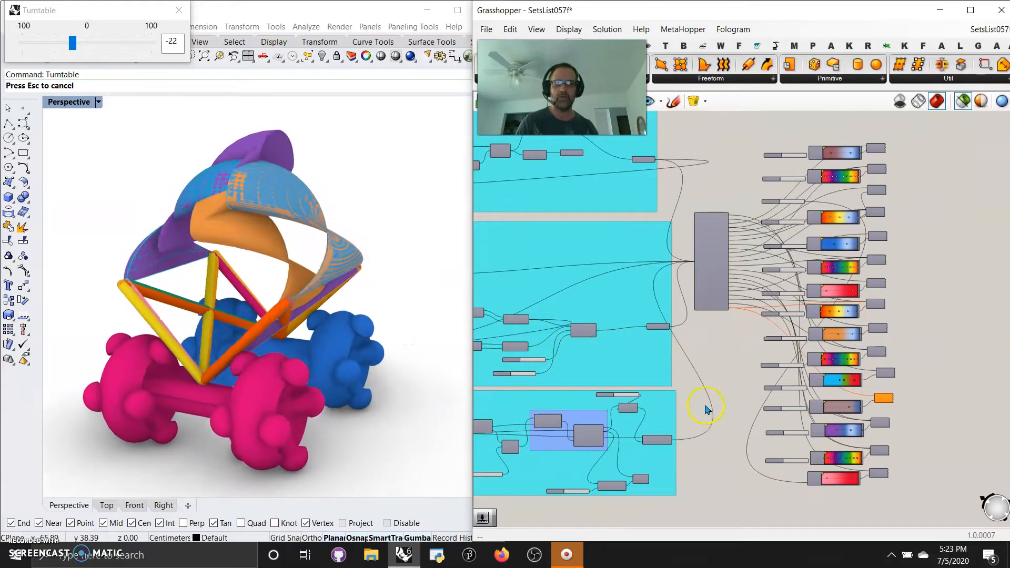
scroll(815, 434, "down", 2)
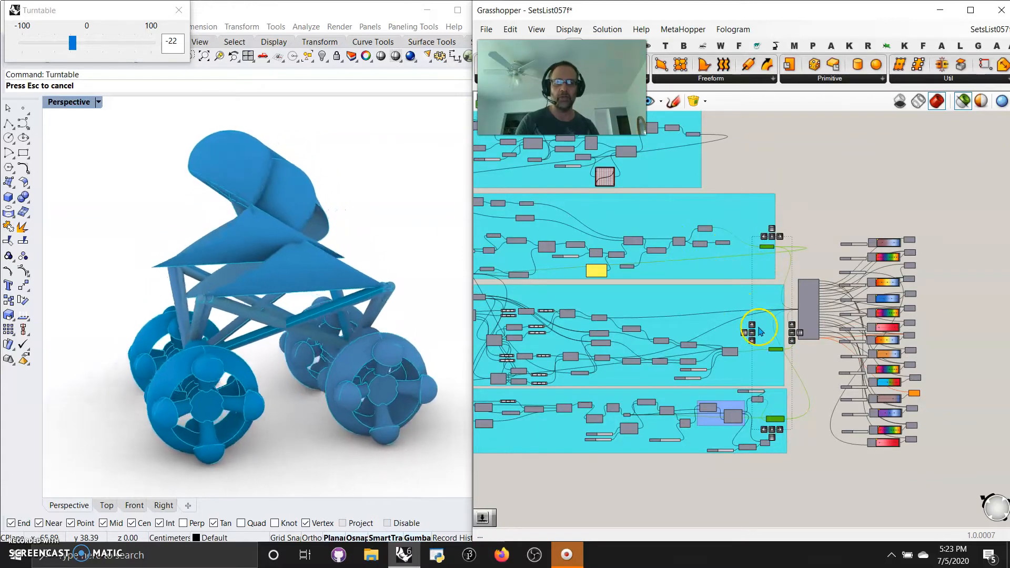
right_click(834, 187)
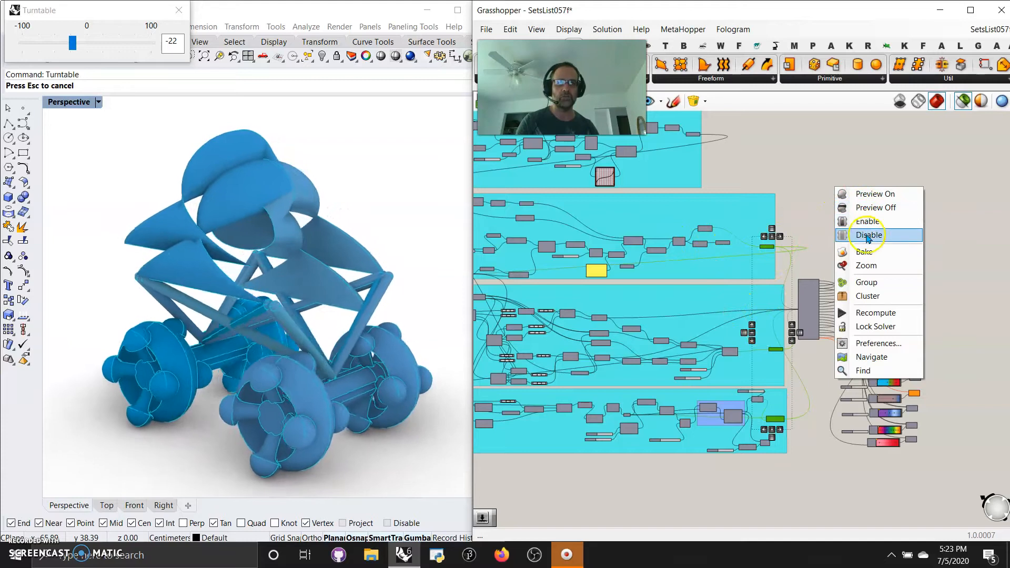
left_click(866, 252)
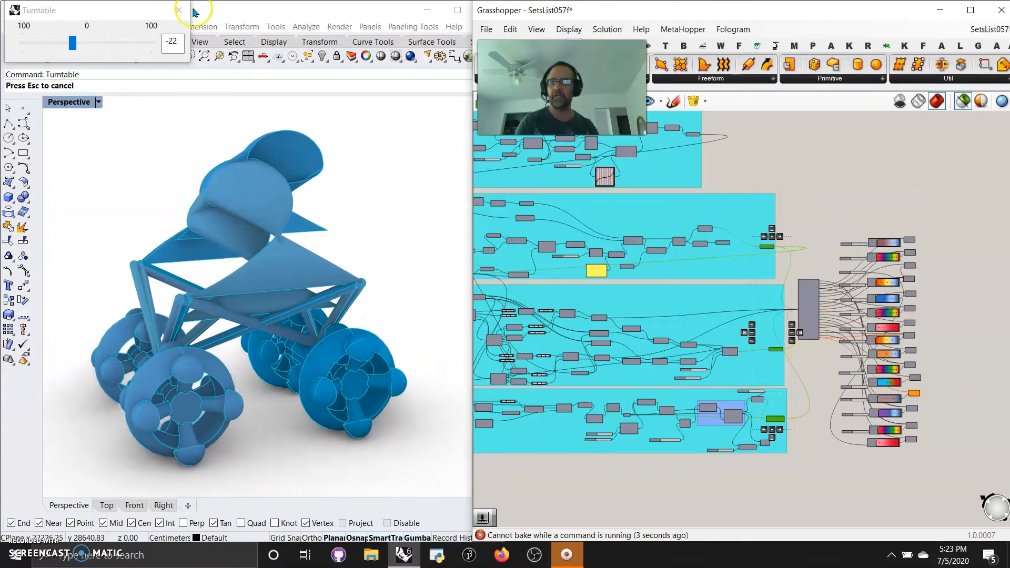
Stop the Turntable rotation and bake the three selected geometry components into the Rhino model.
right_click(848, 177)
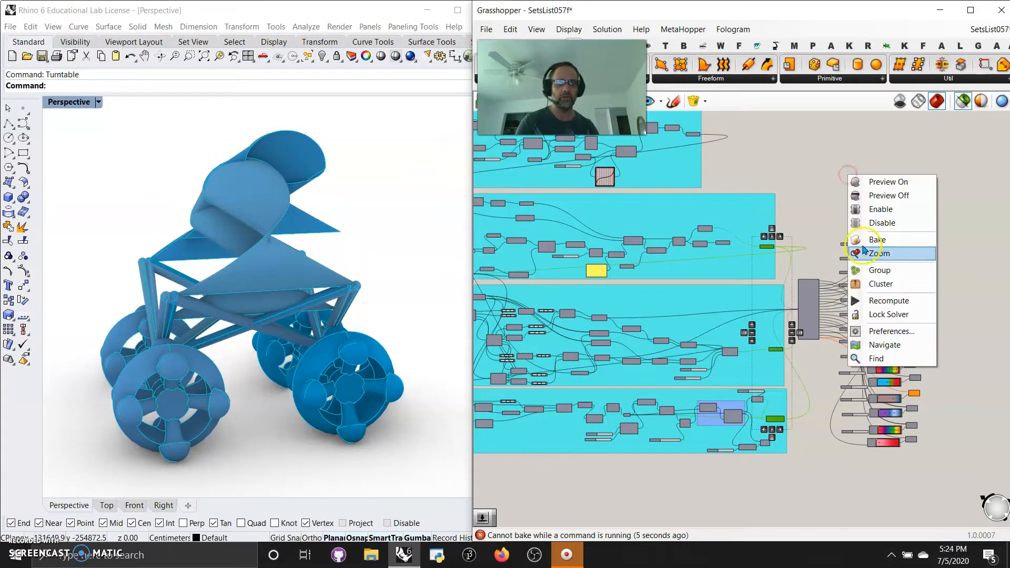
left_click(882, 254)
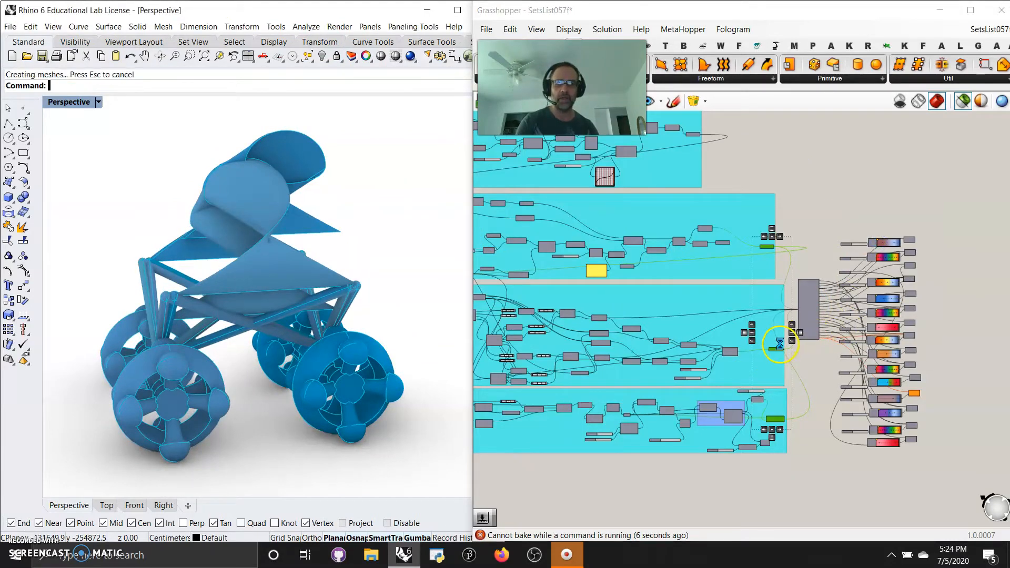
left_click(704, 499)
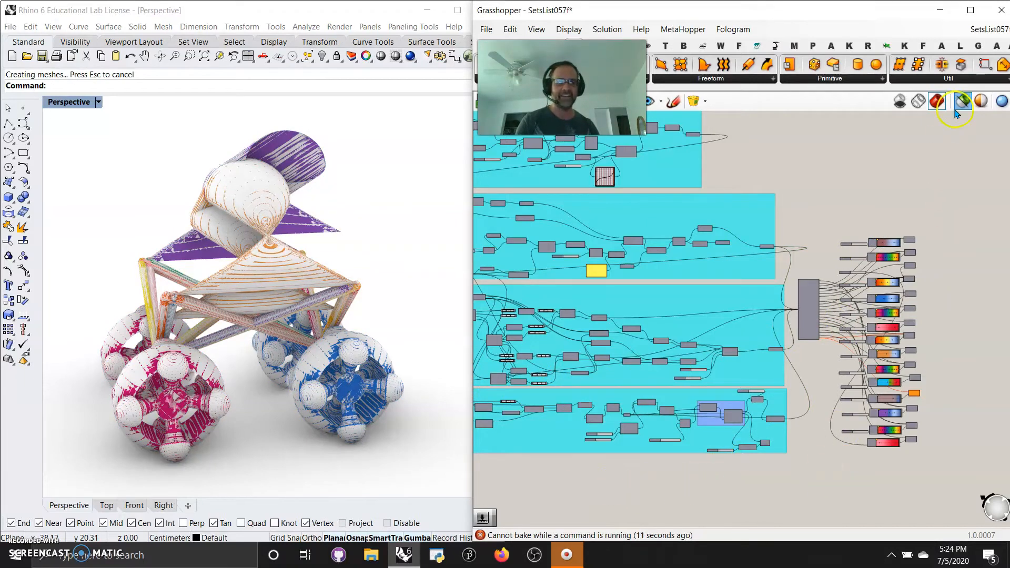
Set the Perspective viewport to Shaded display, then minimize Grasshopper and widen the Rhino window across the whole screen.
left_click(60, 103)
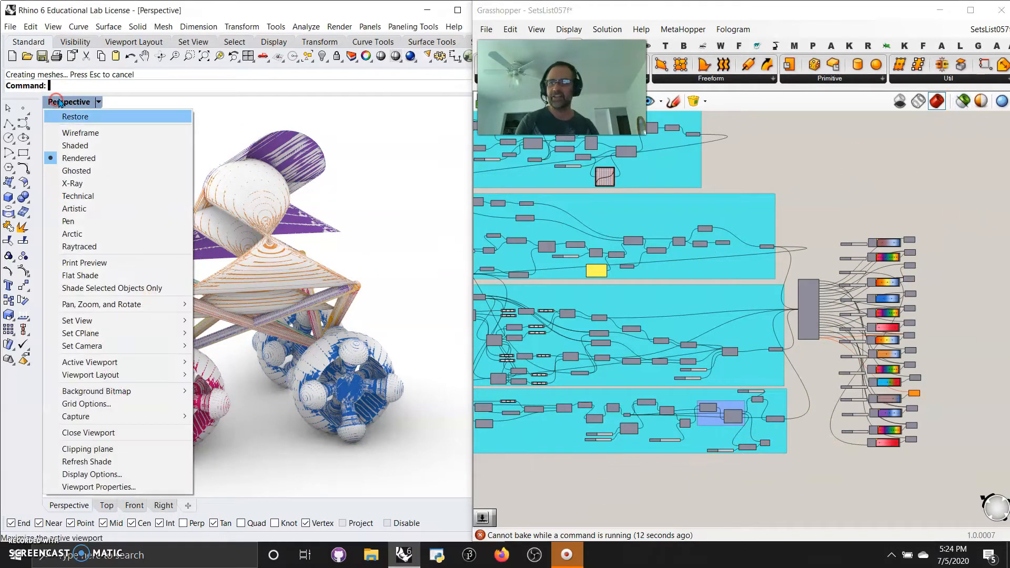
left_click(79, 145)
right_click_drag(195, 342, 397, 350)
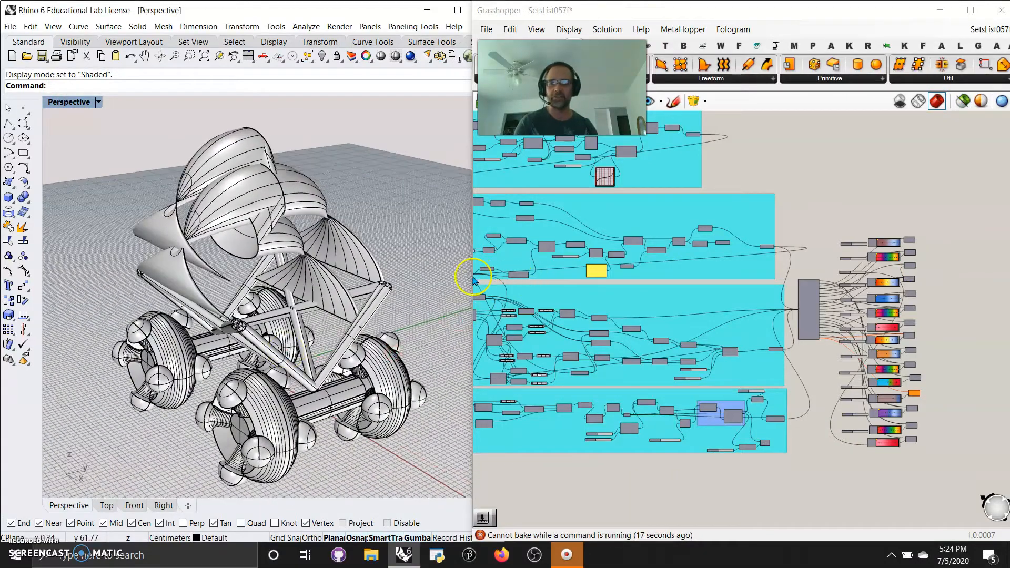
left_click(939, 9)
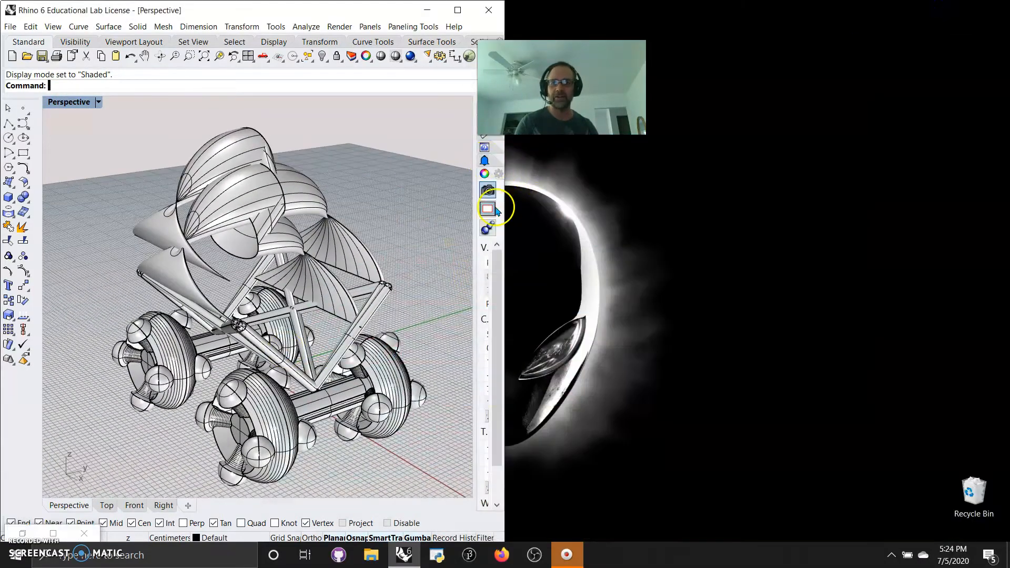
left_click_drag(507, 216, 1007, 217)
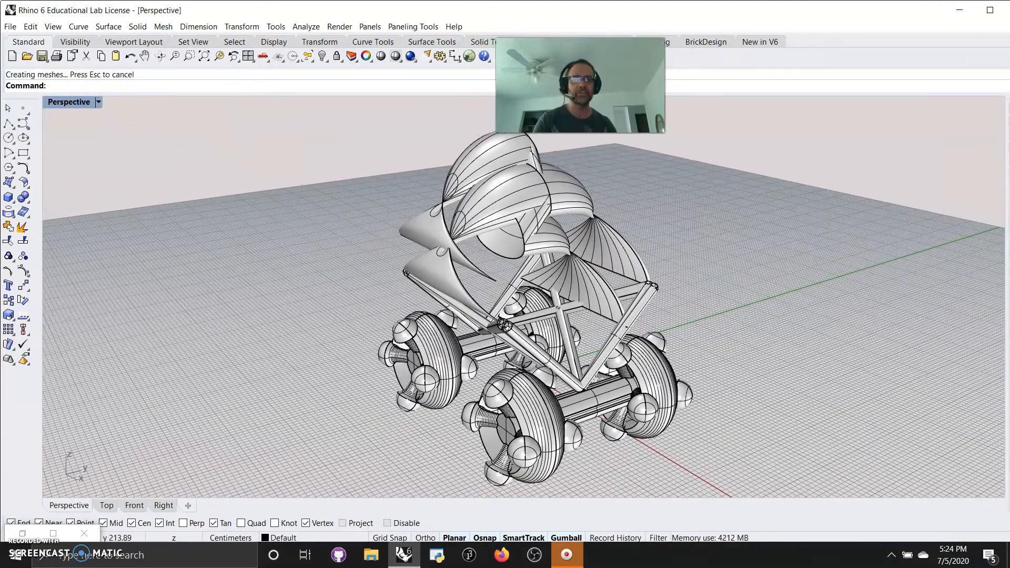
Show all four viewports and set the display modes to Technical for Top, Pen for Right and Artistic for Front.
double_click(70, 103)
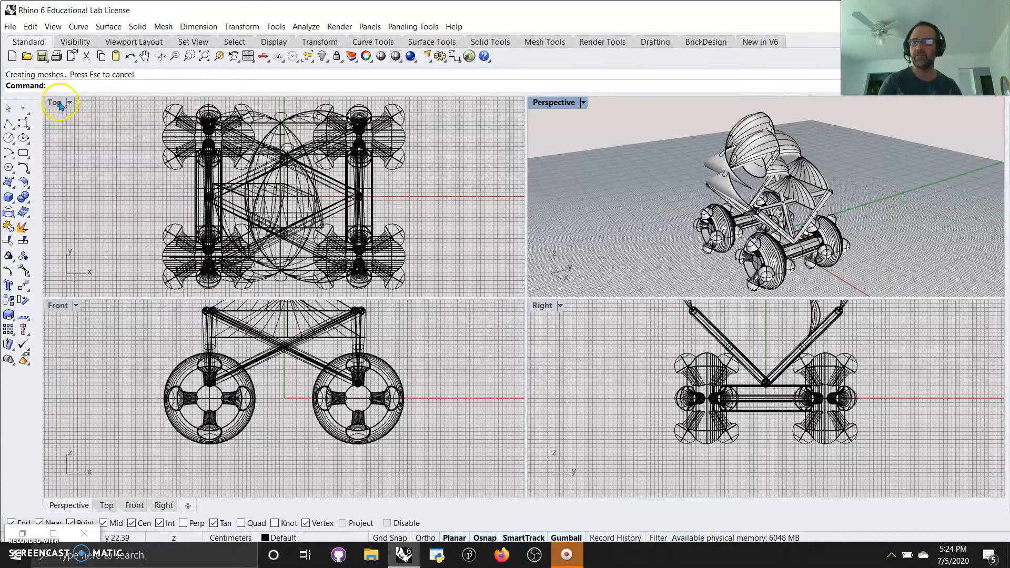
left_click(59, 103)
left_click(80, 196)
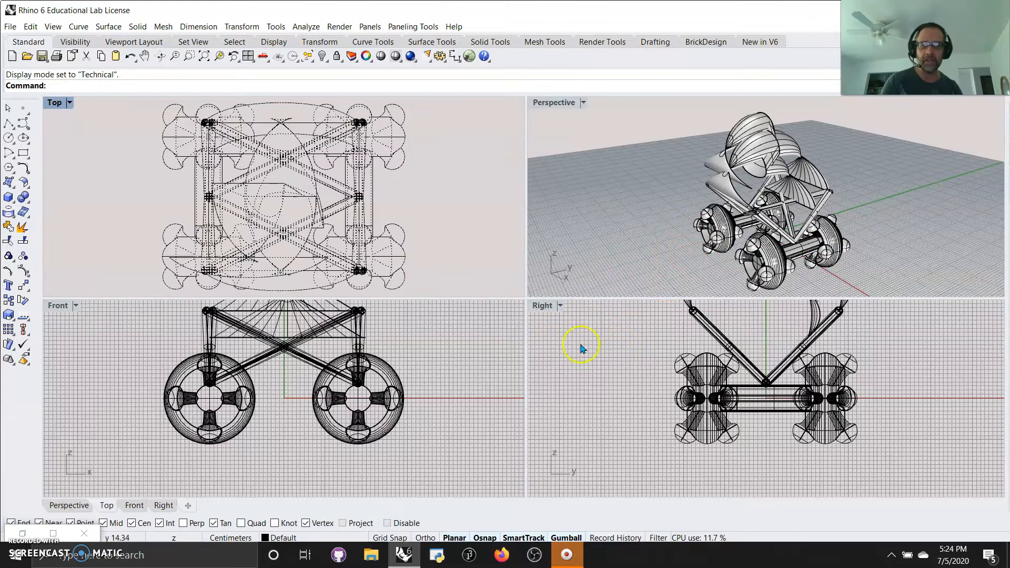
left_click(543, 307)
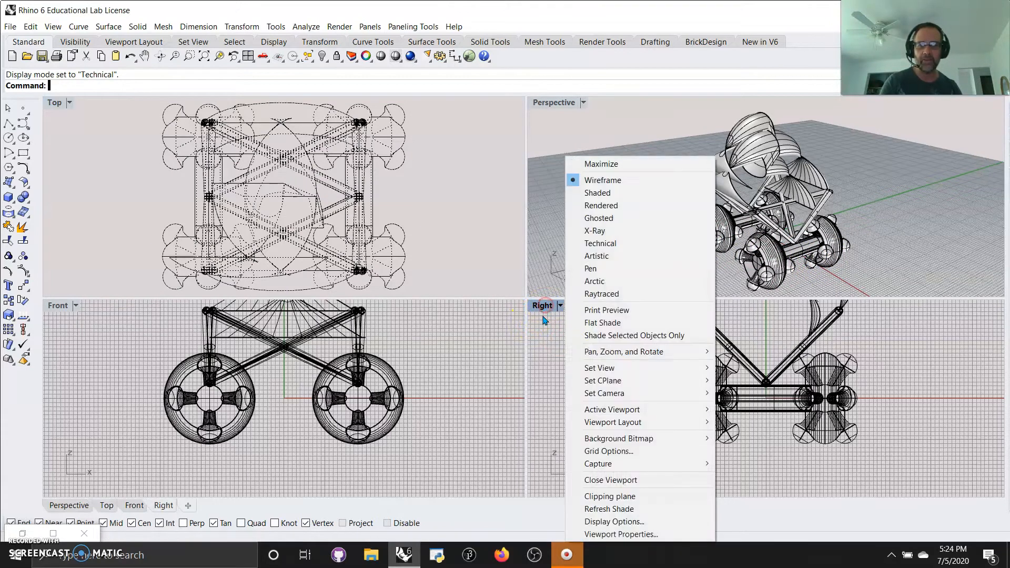
left_click(590, 270)
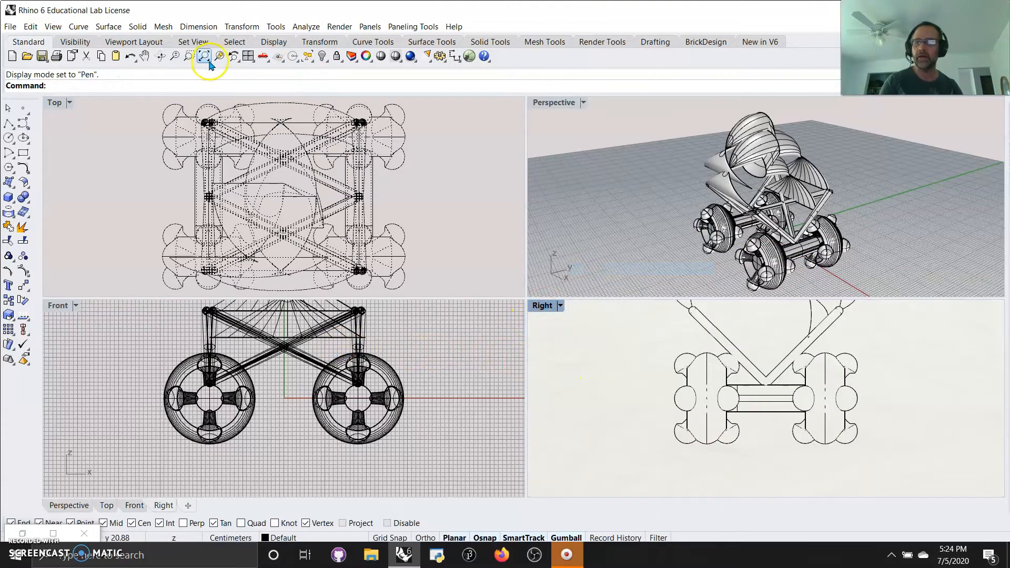
left_click(56, 307)
left_click(112, 256)
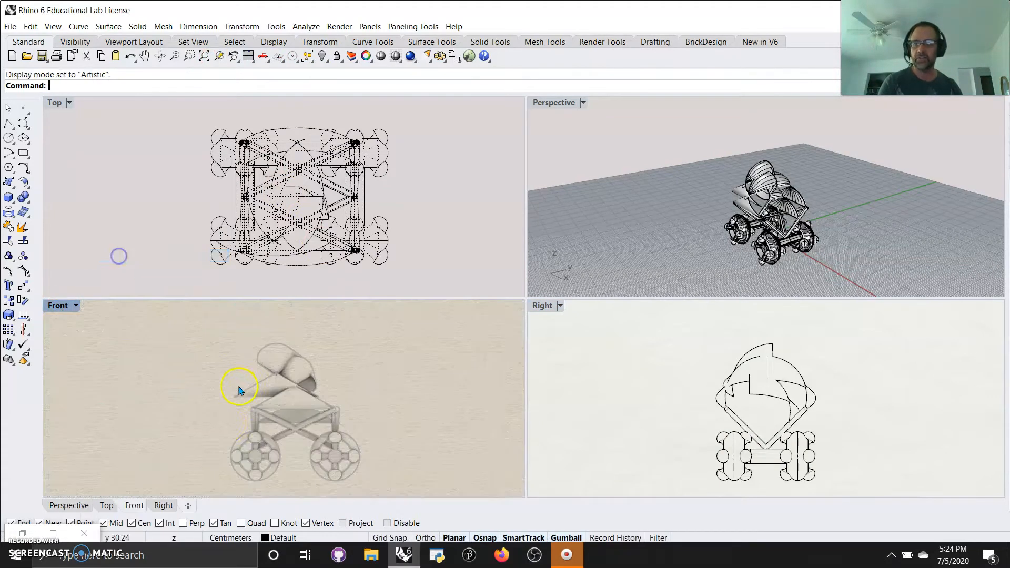
right_click_drag(293, 433, 273, 437)
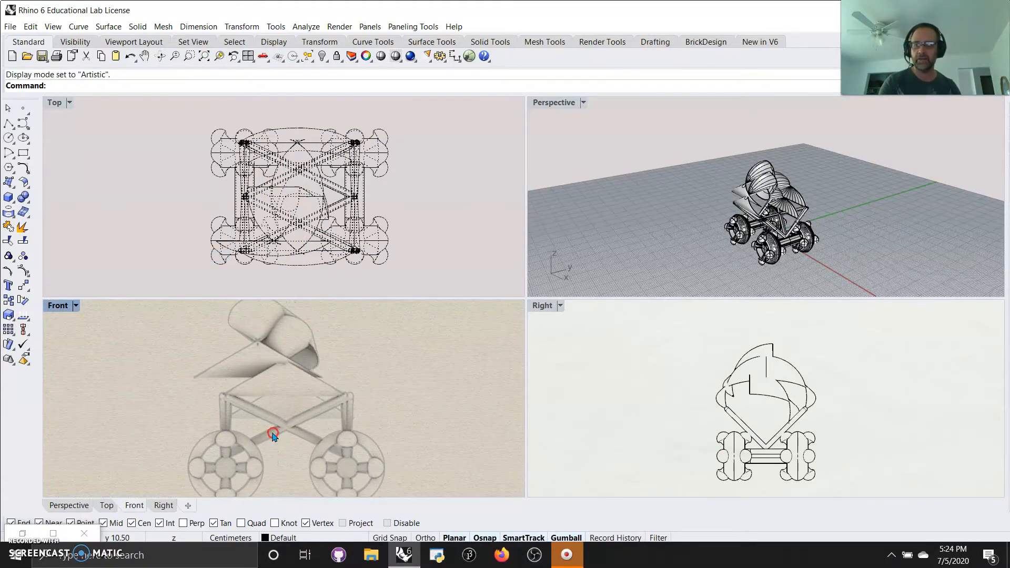
Select the whole baked vehicle, apply the EMap environment map analysis to it and dock the EMap Options beside the viewports.
right_click_drag(770, 252, 863, 254, "ctrl")
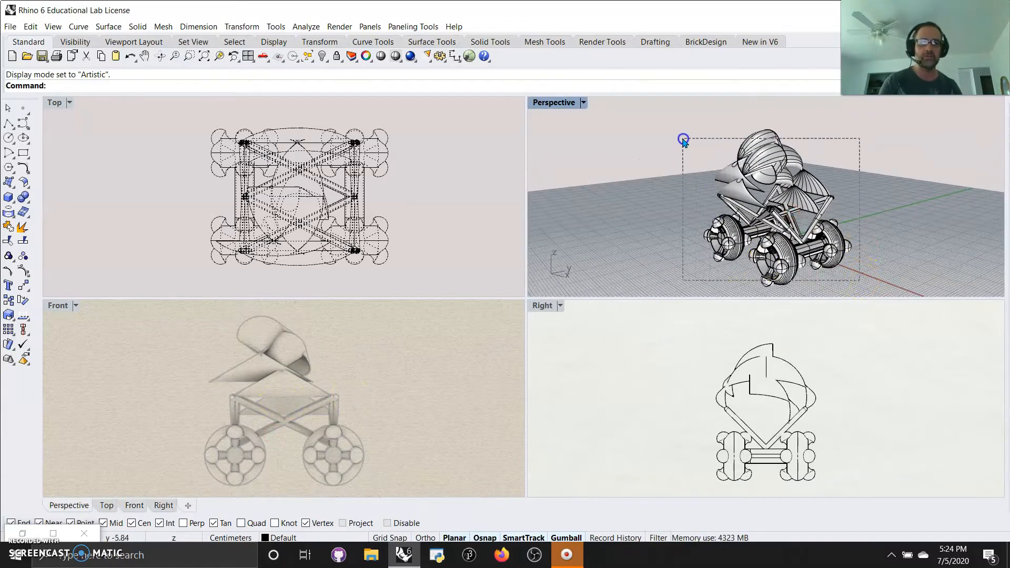
left_click_drag(859, 280, 682, 139)
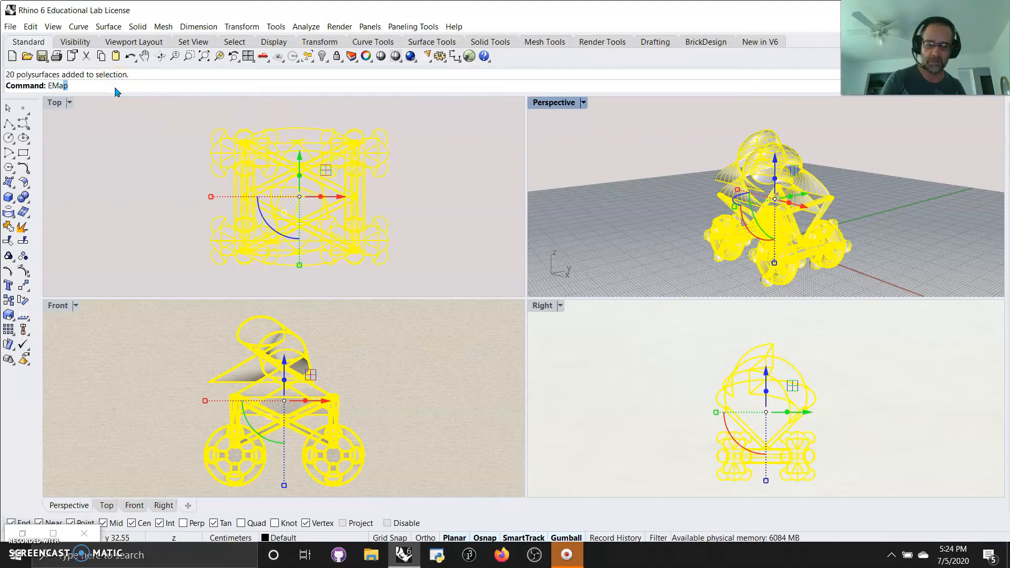
key("Return")
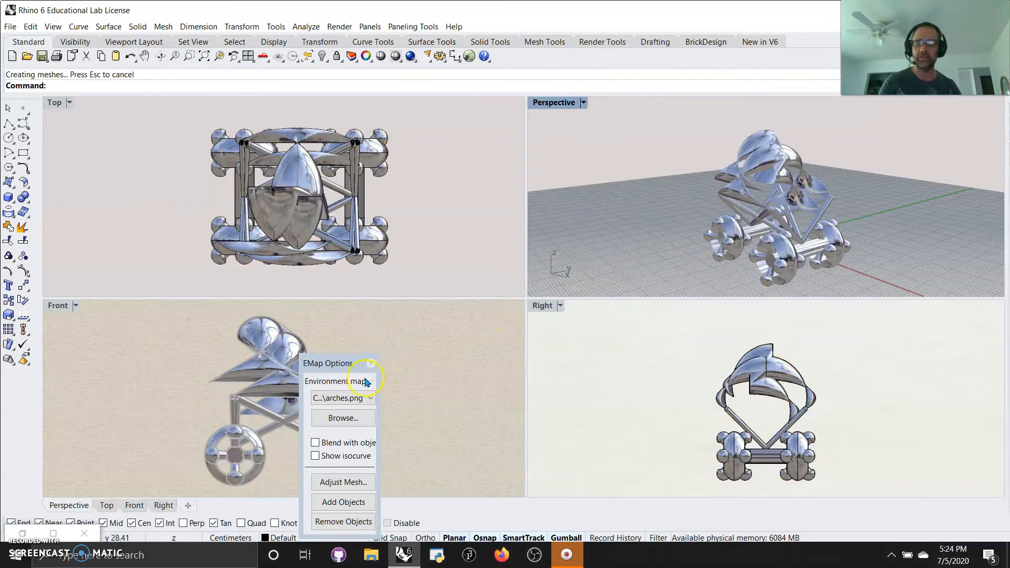
left_click_drag(349, 364, 94, 135)
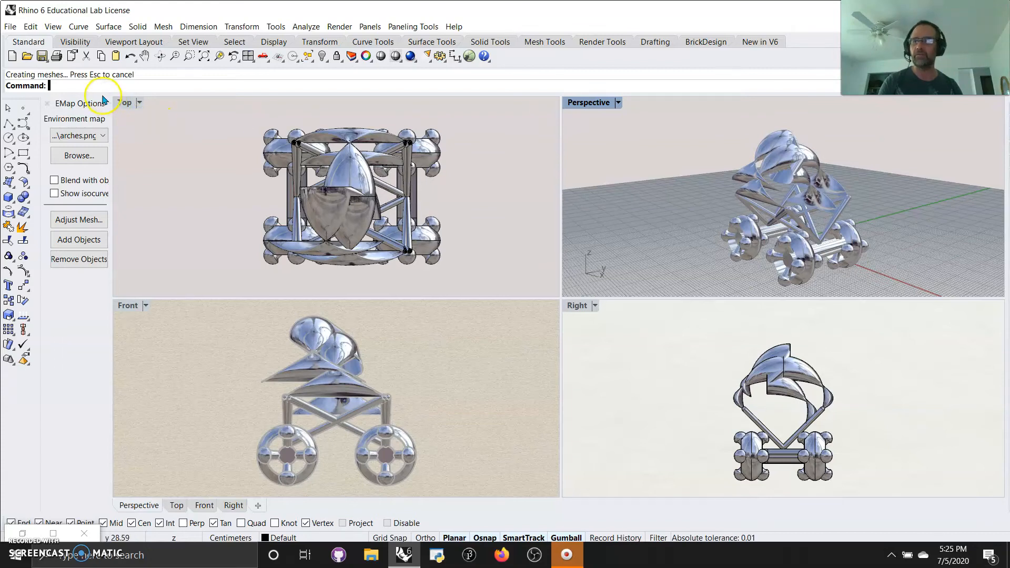
Run Turntable in the maximized Perspective viewport and shrink the Rhino window to half the screen width.
type("Turntable")
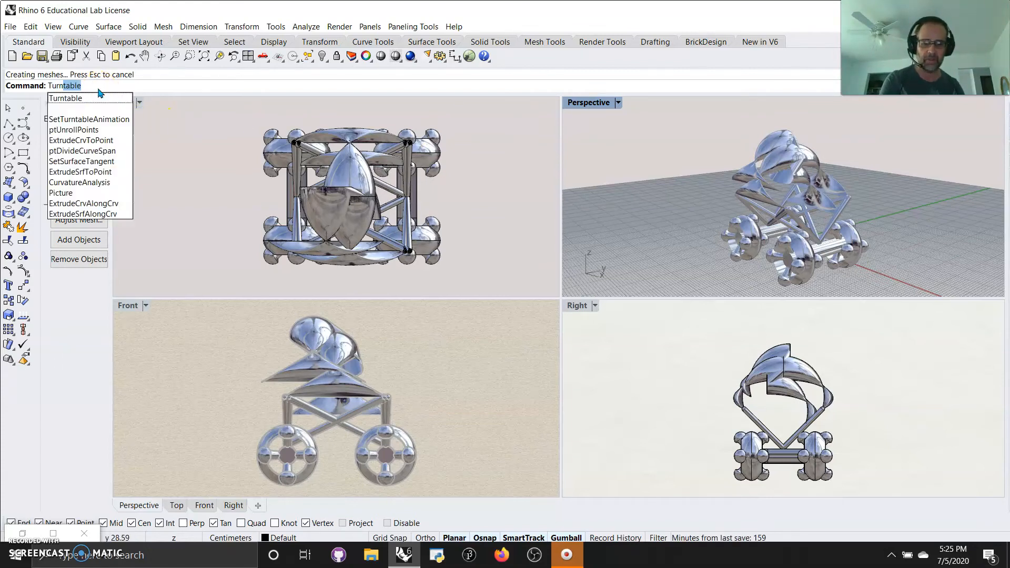
key("Return")
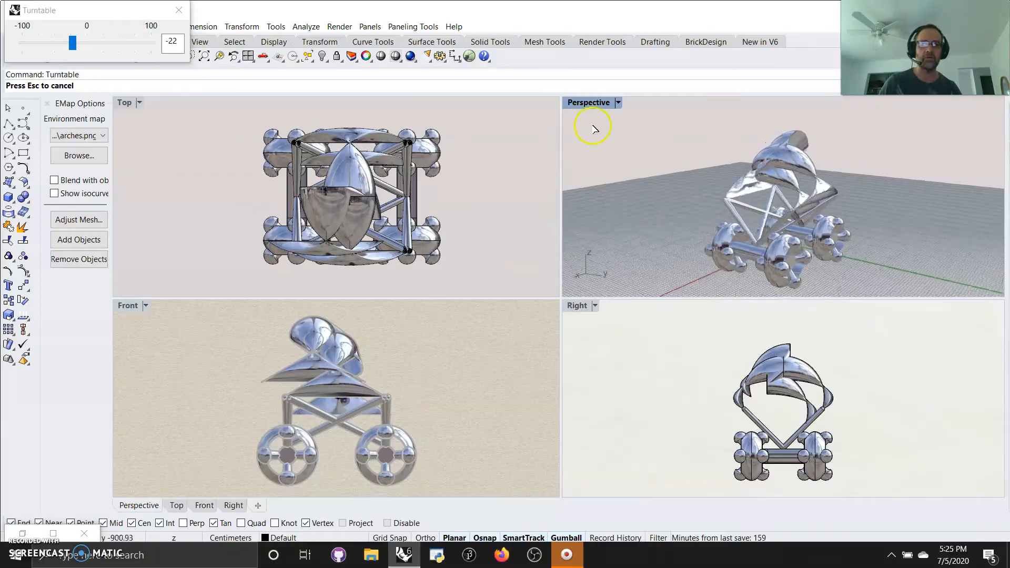
double_click(587, 102)
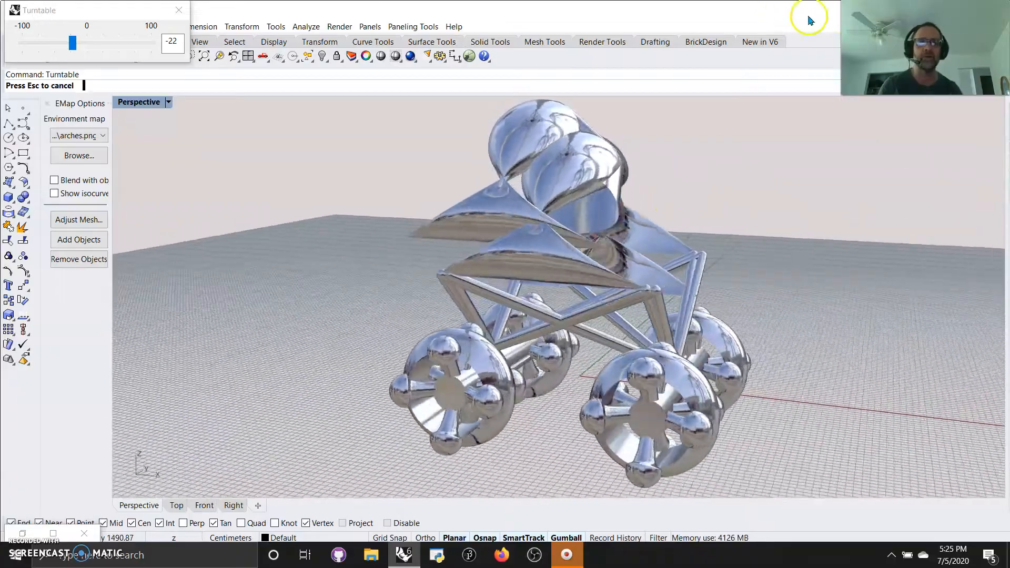
left_click_drag(756, 18, 20, 49)
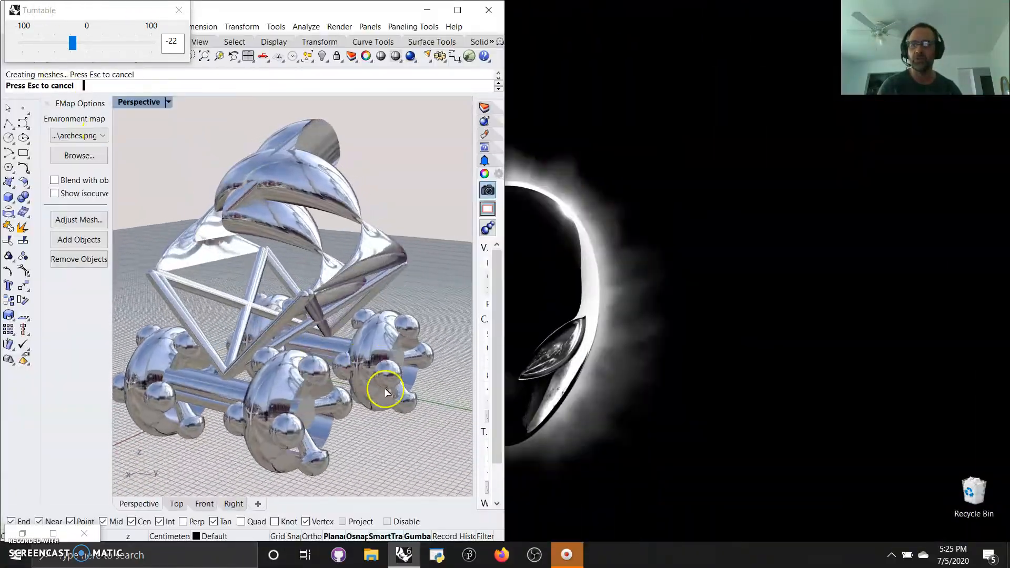